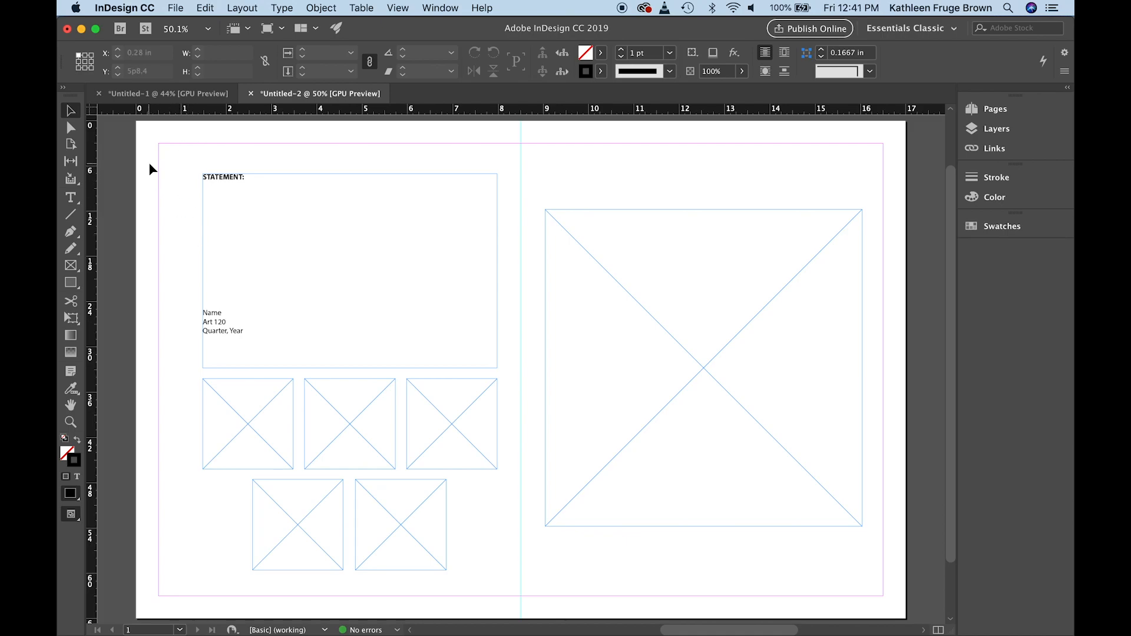
Place Sketch 1.jpg from the A4 parts and pieces folder into the first small picture frame below the statement
{"action": "left_click", "coordinate": [70, 112]}
{"action": "left_click", "coordinate": [239, 383]}
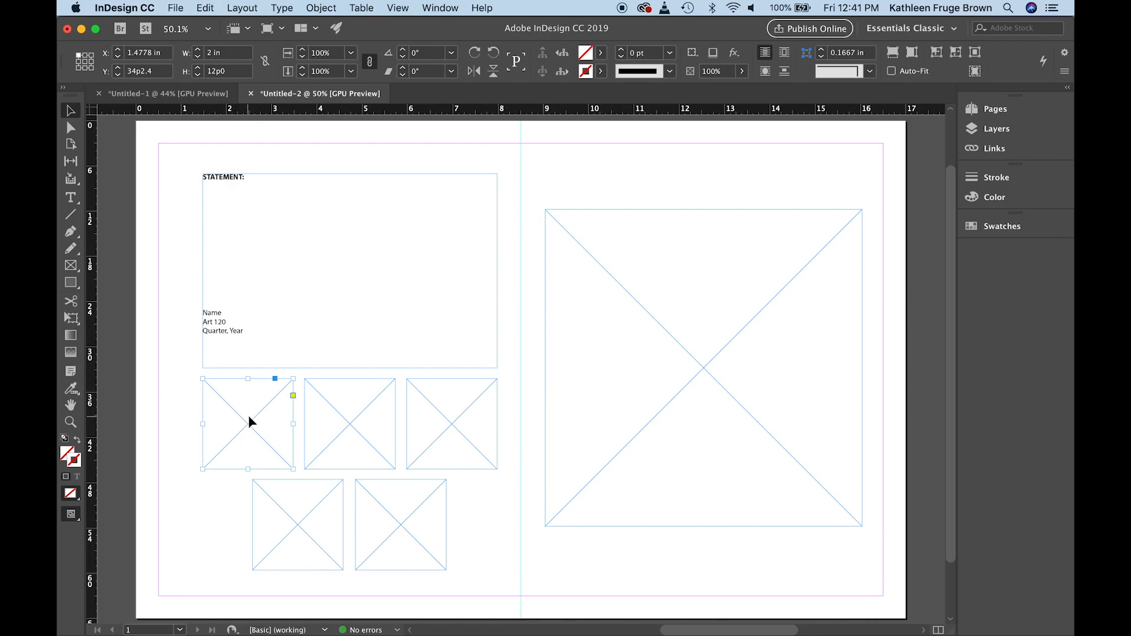
{"action": "left_click", "coordinate": [175, 8]}
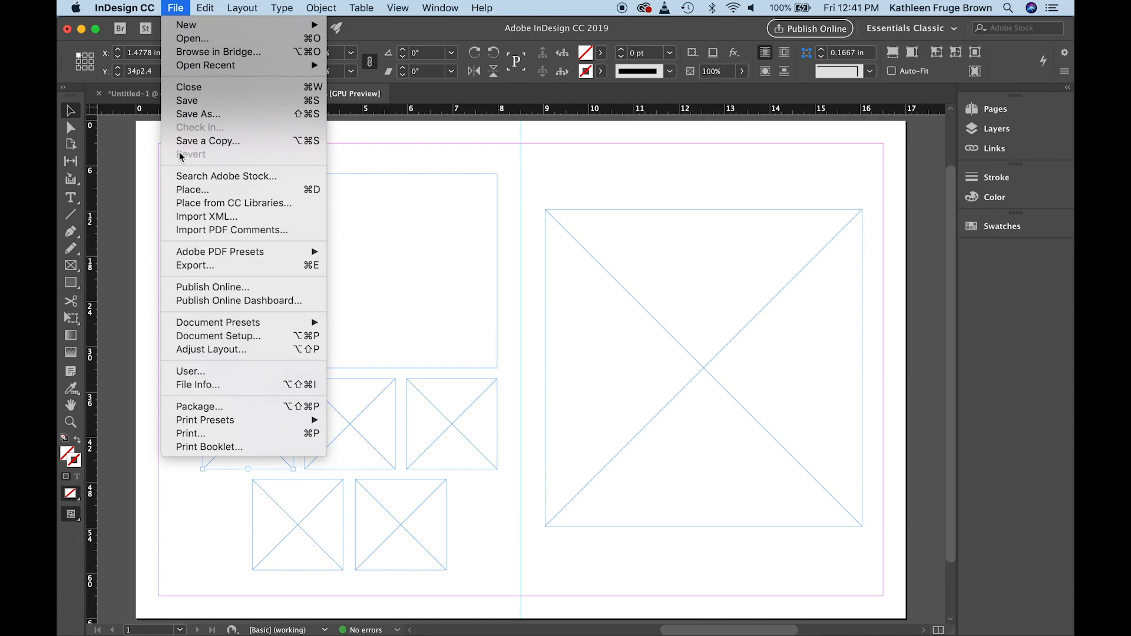
{"action": "left_click", "coordinate": [183, 189]}
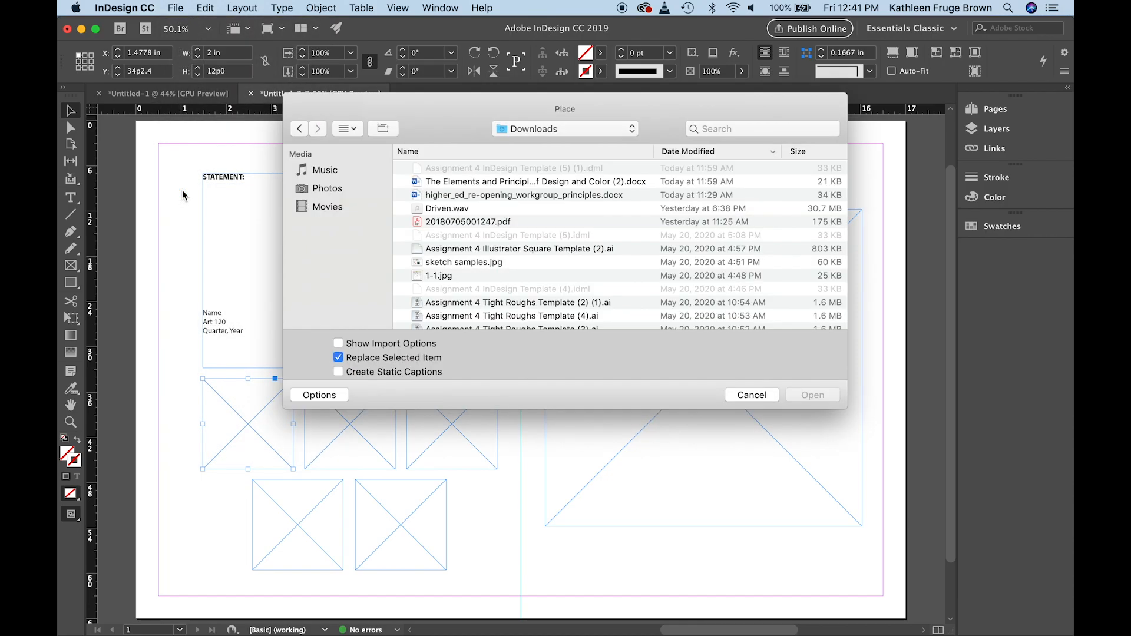
{"action": "left_click", "coordinate": [632, 131]}
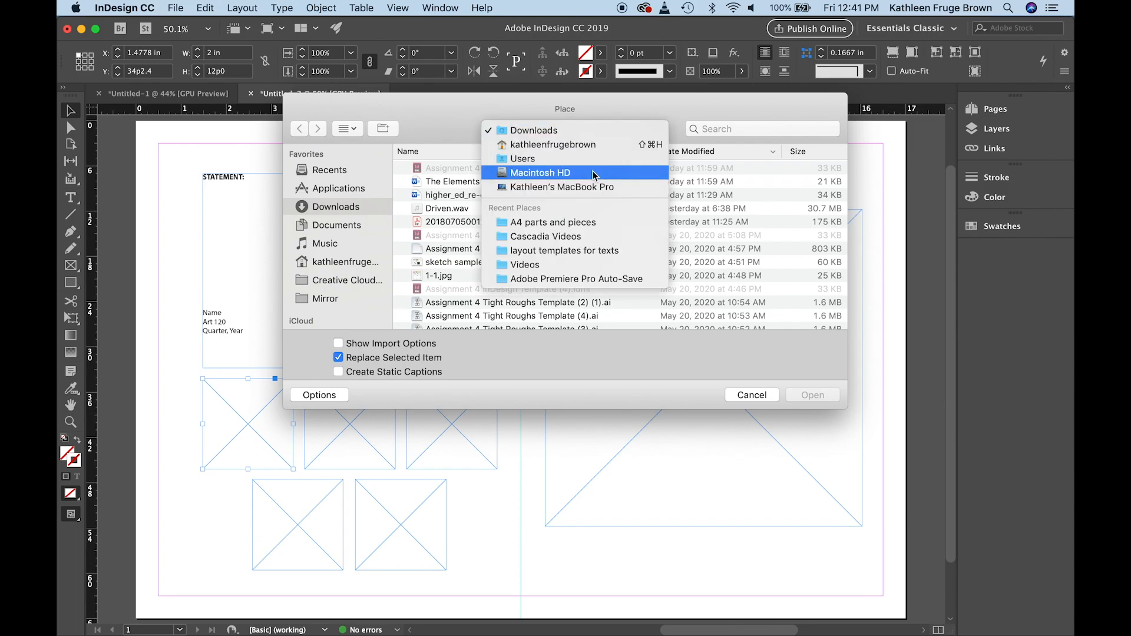
{"action": "left_click", "coordinate": [560, 225]}
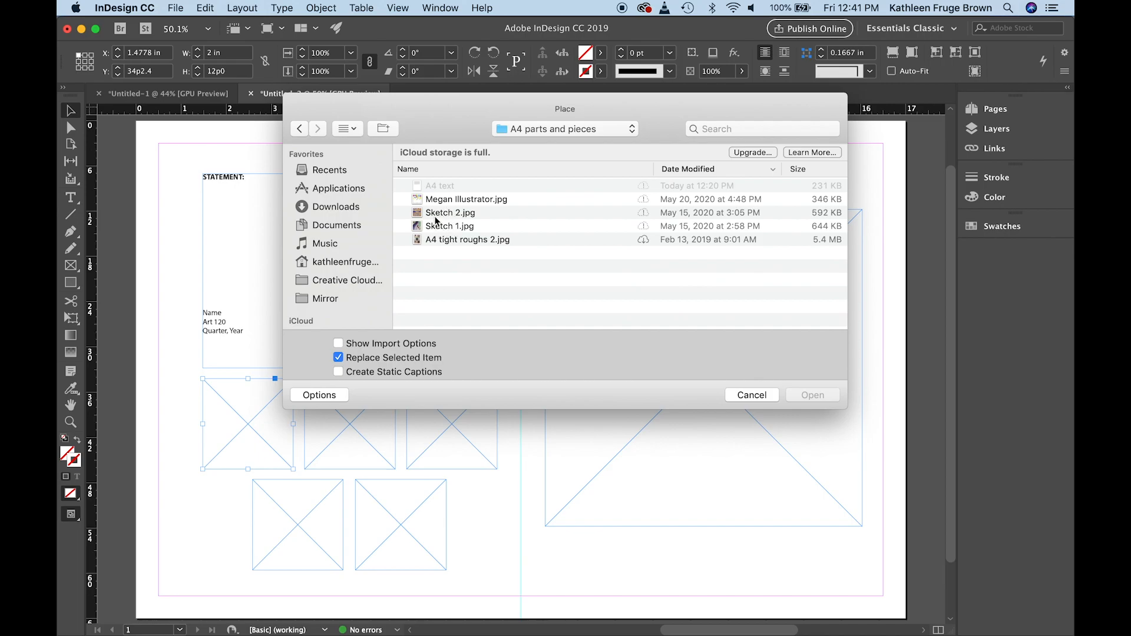
{"action": "left_click", "coordinate": [436, 229]}
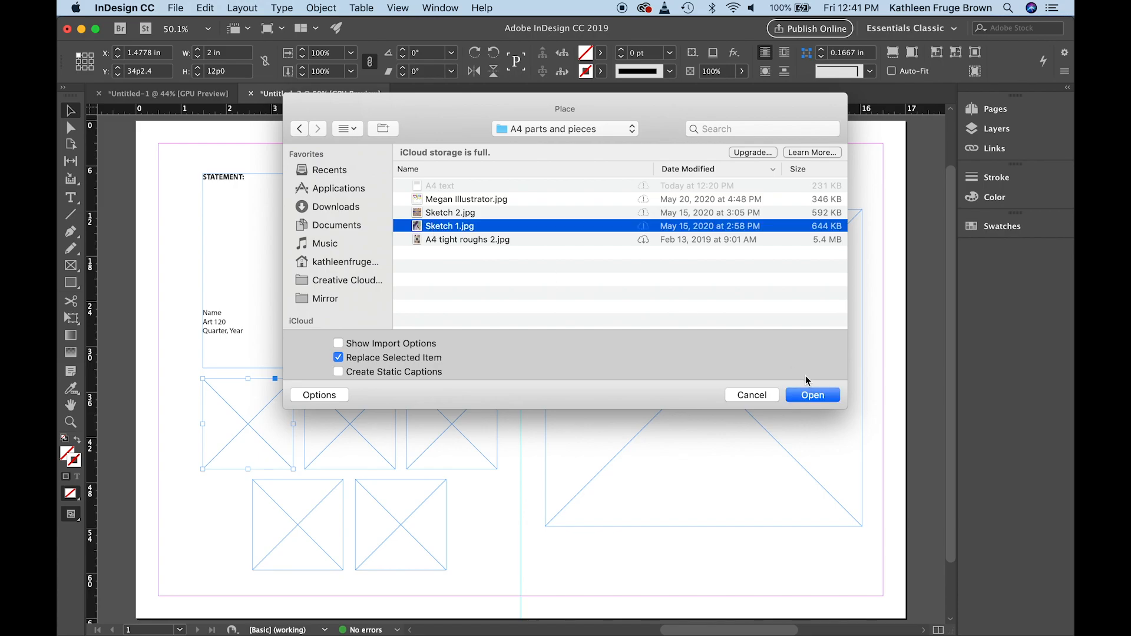
{"action": "left_click", "coordinate": [810, 395]}
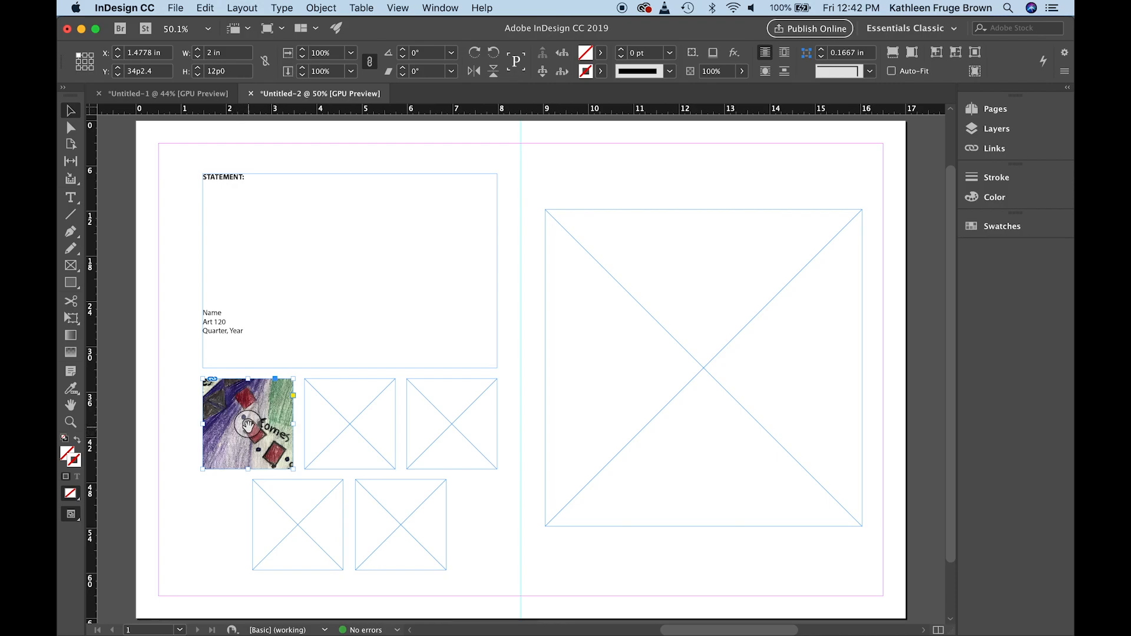
Shift the Sketch 1 image around inside its frame to change which part is visible
{"action": "mouse_move", "coordinate": [247, 424]}
{"action": "left_mouse_down"}
{"action": "mouse_move", "coordinate": [234, 428]}
{"action": "mouse_move", "coordinate": [262, 442]}
{"action": "mouse_move", "coordinate": [261, 425]}
{"action": "mouse_move", "coordinate": [235, 446]}
{"action": "mouse_move", "coordinate": [262, 436]}
{"action": "mouse_move", "coordinate": [229, 434]}
{"action": "mouse_move", "coordinate": [234, 443]}
{"action": "mouse_move", "coordinate": [250, 430]}
{"action": "left_mouse_up"}
{"action": "key", "text": "Escape"}
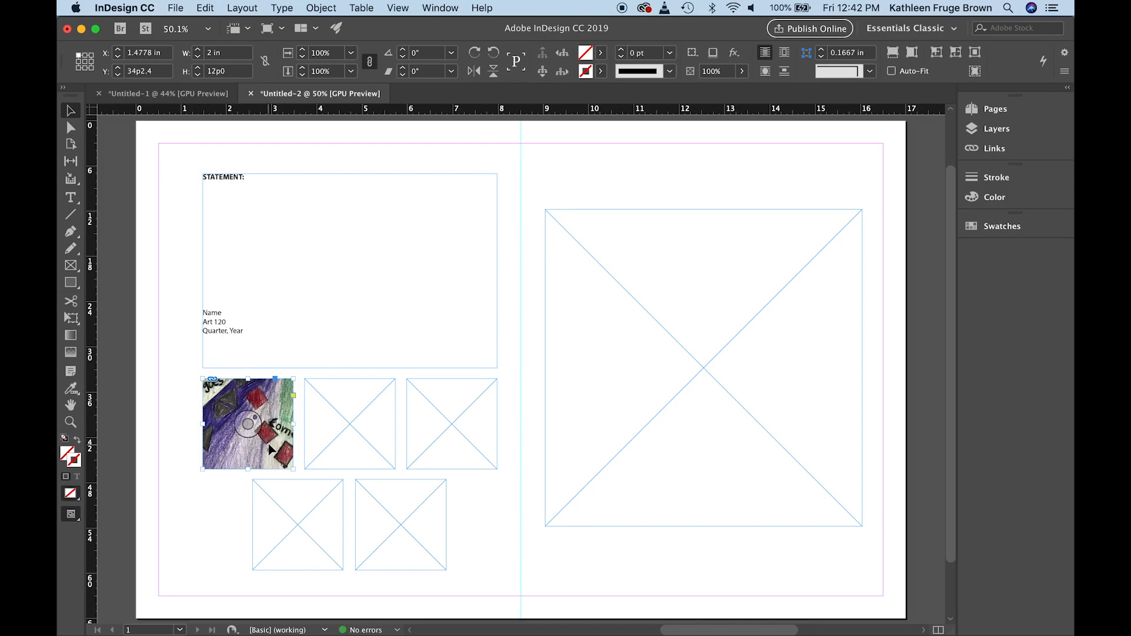
{"action": "left_click_drag", "start_coordinate": [250, 426], "coordinate": [232, 433]}
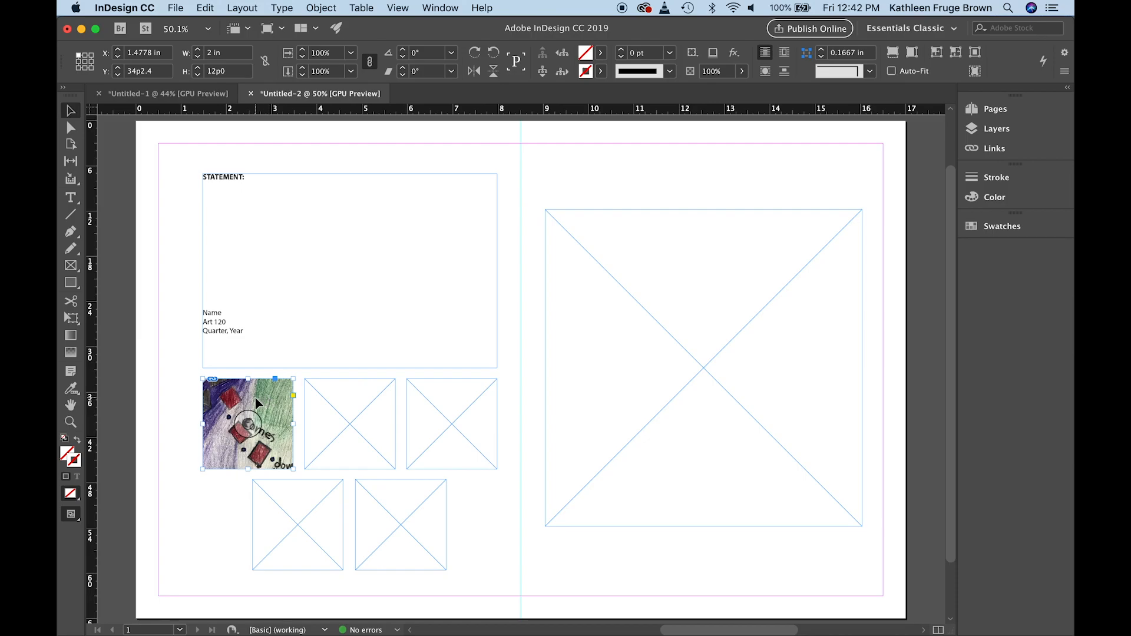
Fit the Sketch 1 image to its frame with Fit Content to Frame and deselect it
{"action": "left_click", "coordinate": [319, 9]}
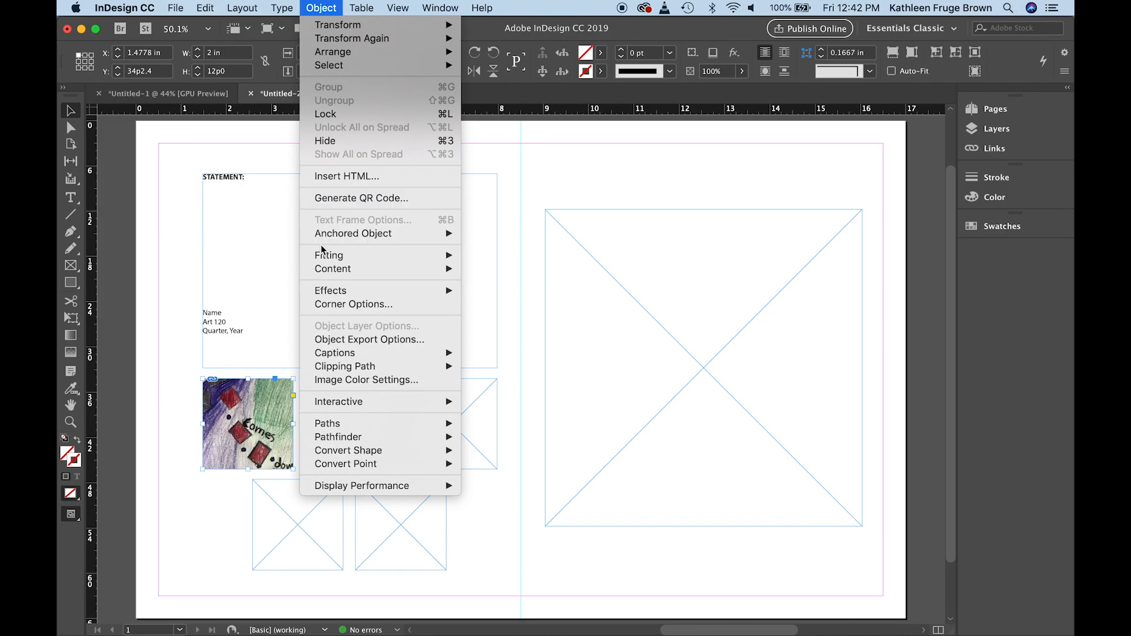
{"action": "mouse_move", "coordinate": [322, 260]}
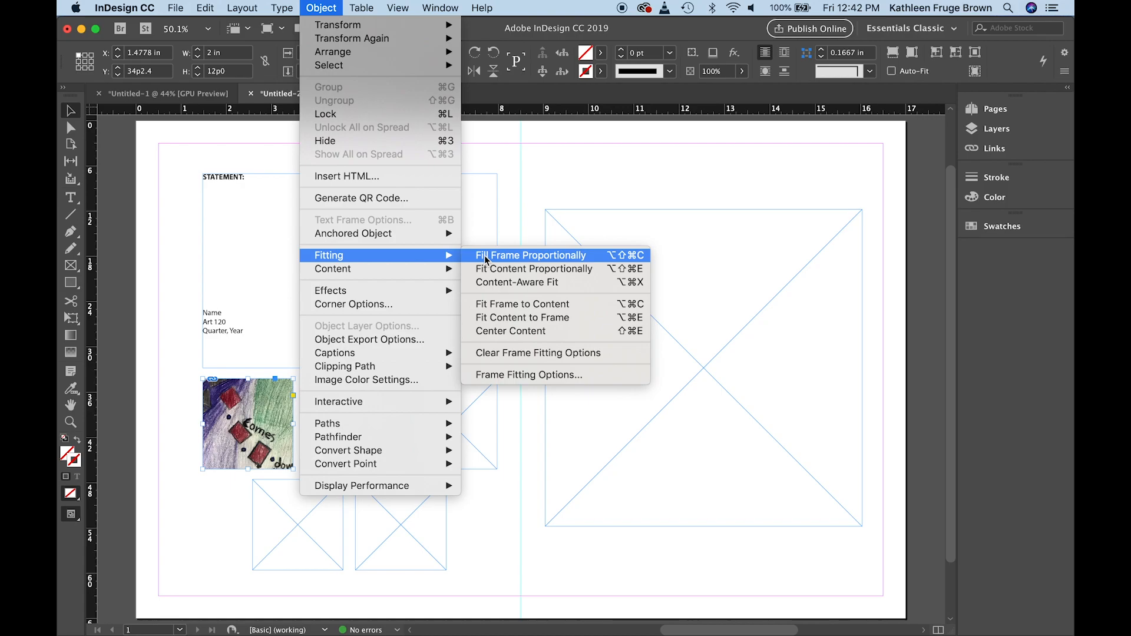
{"action": "left_click", "coordinate": [483, 320]}
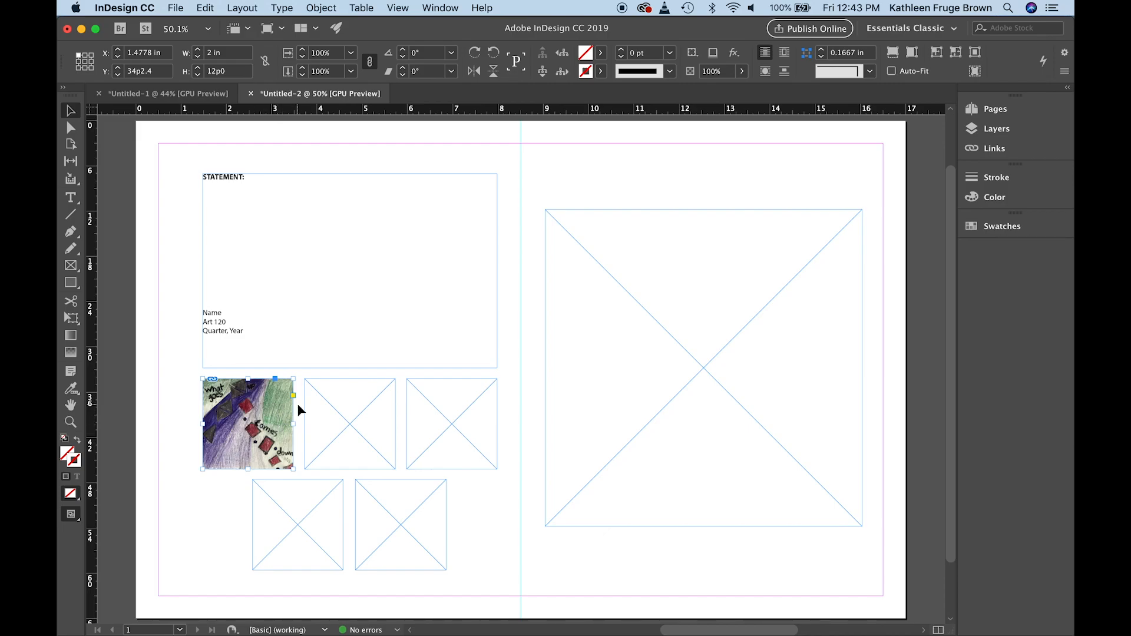
{"action": "left_click", "coordinate": [509, 332]}
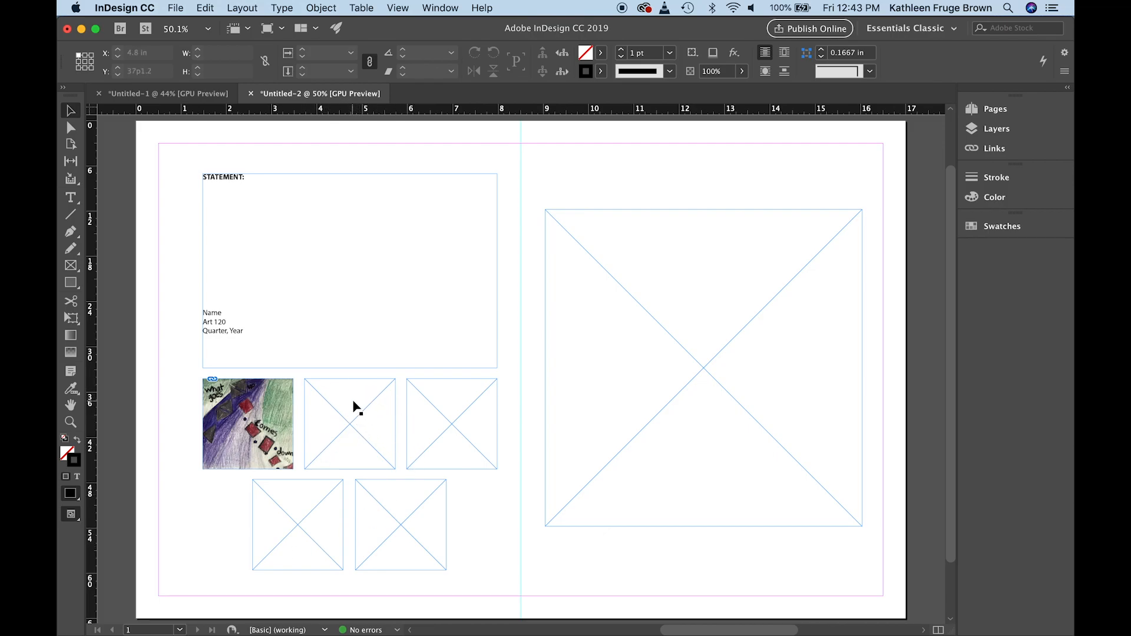
Place Sketch 2.jpg into the middle small frame of the upper row
{"action": "left_click", "coordinate": [175, 8]}
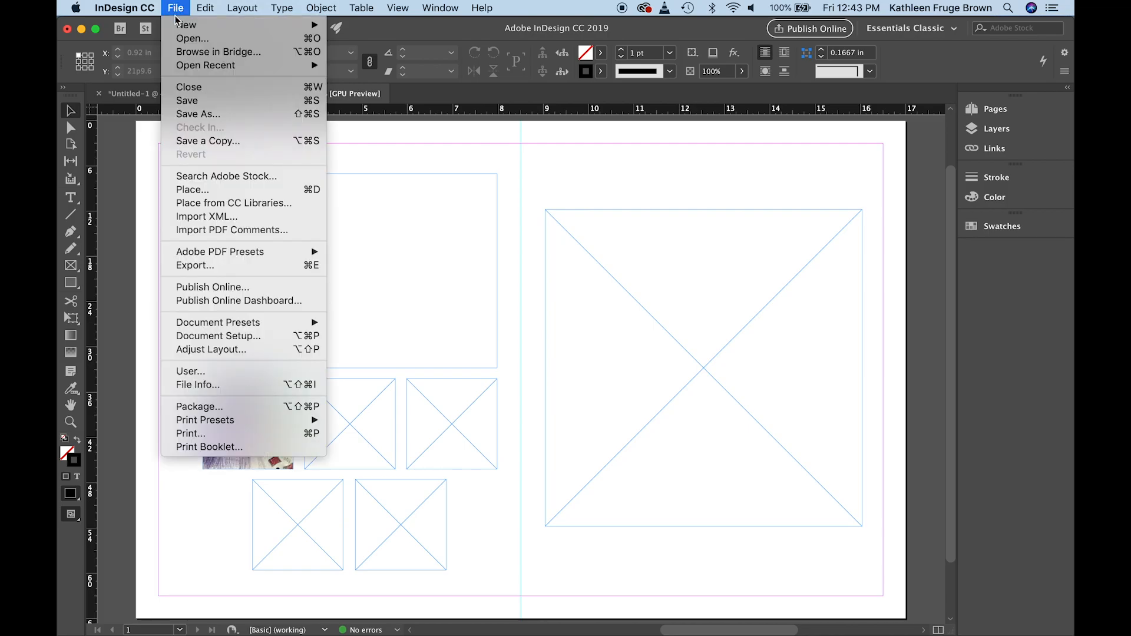
{"action": "left_click", "coordinate": [188, 190]}
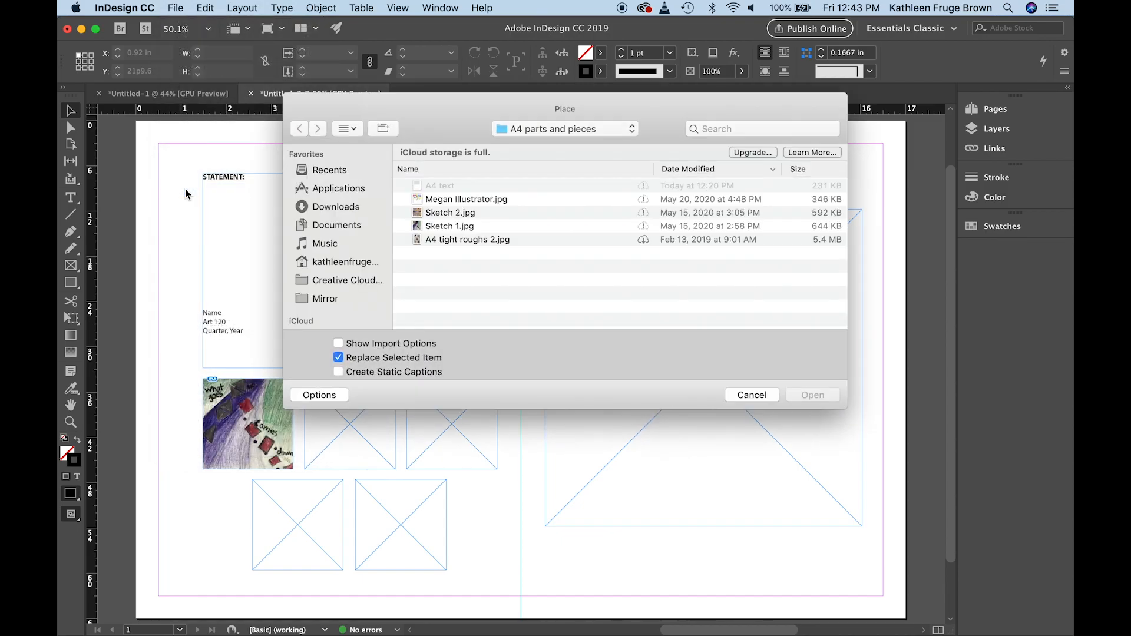
{"action": "left_click", "coordinate": [439, 213]}
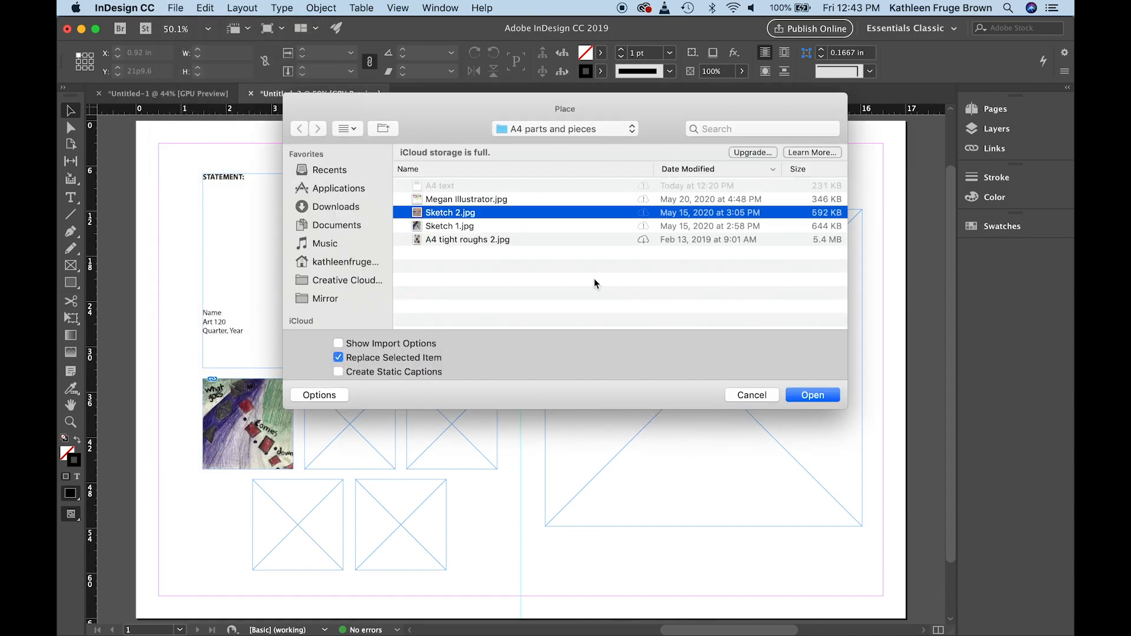
{"action": "left_click", "coordinate": [803, 396]}
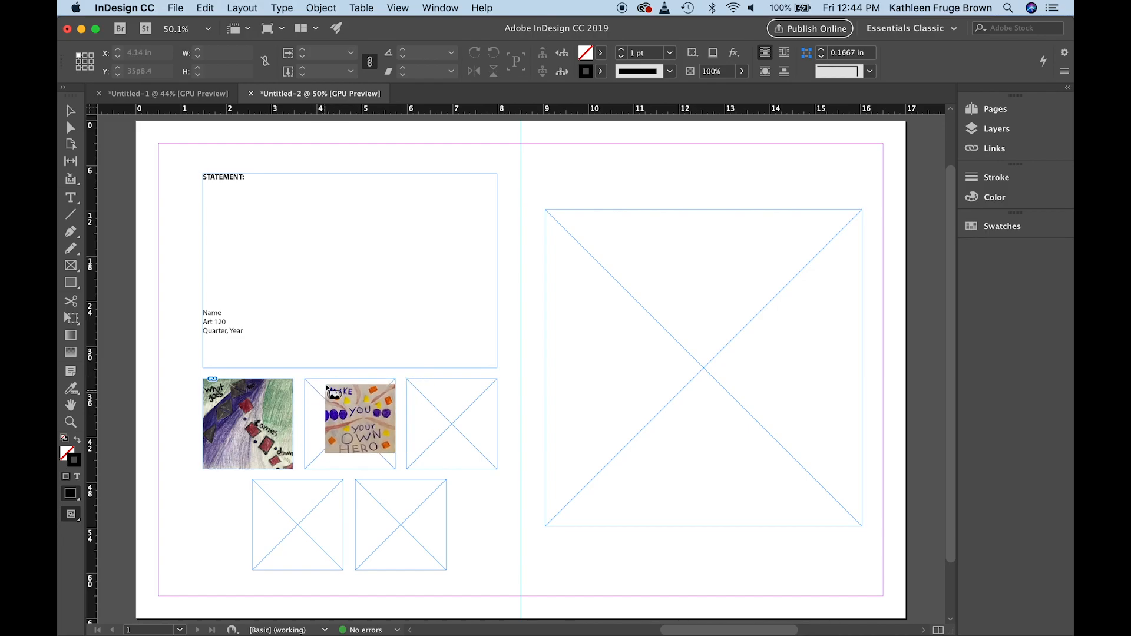
{"action": "left_click", "coordinate": [308, 383]}
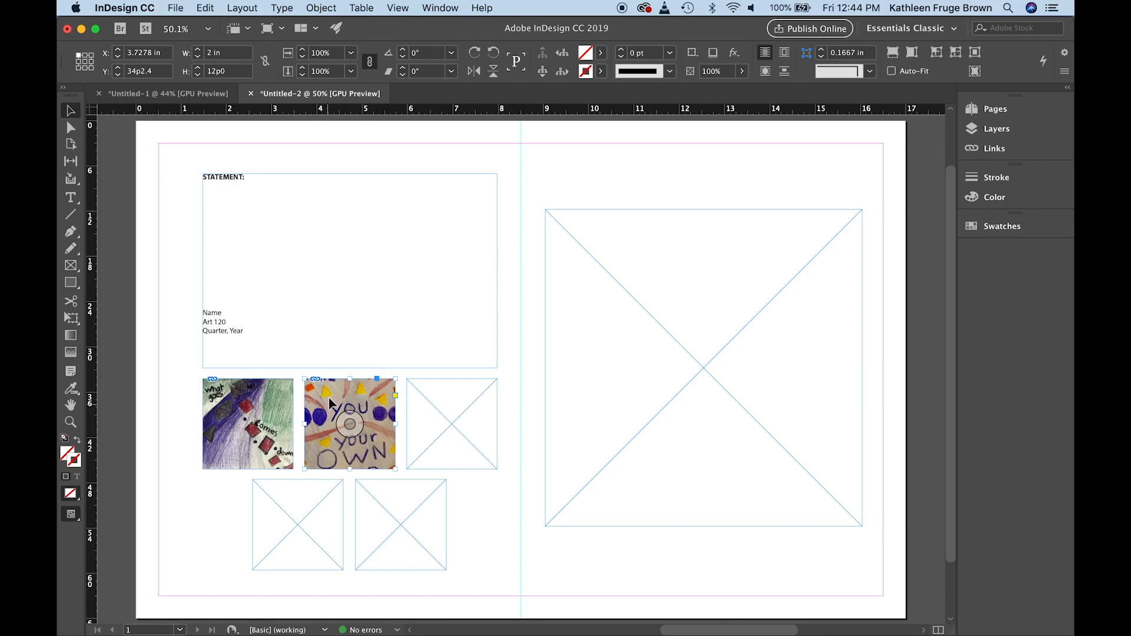
Fit the Sketch 2 image to its frame with Fit Content to Frame
{"action": "left_click_drag", "start_coordinate": [350, 423], "coordinate": [353, 428]}
{"action": "left_click", "coordinate": [321, 8]}
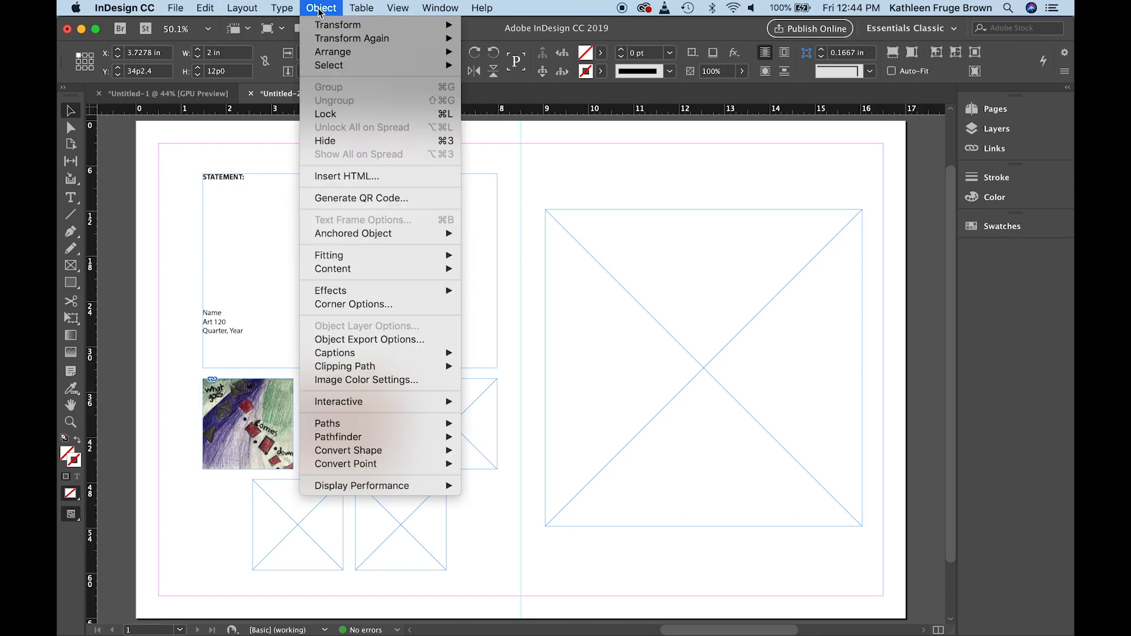
{"action": "mouse_move", "coordinate": [326, 255]}
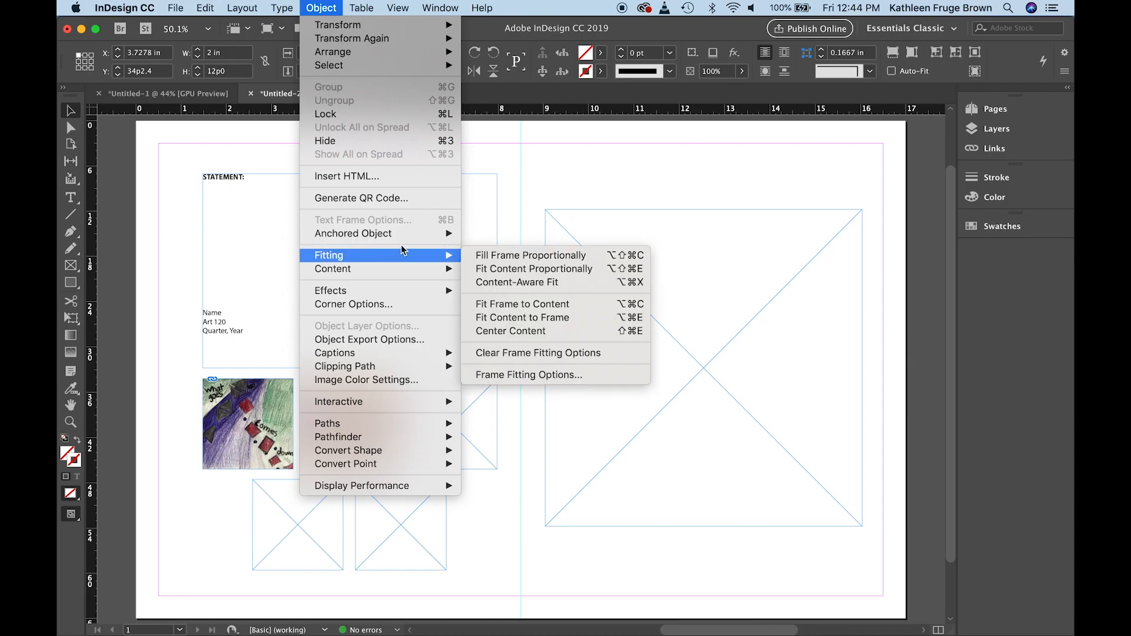
{"action": "left_click", "coordinate": [494, 323]}
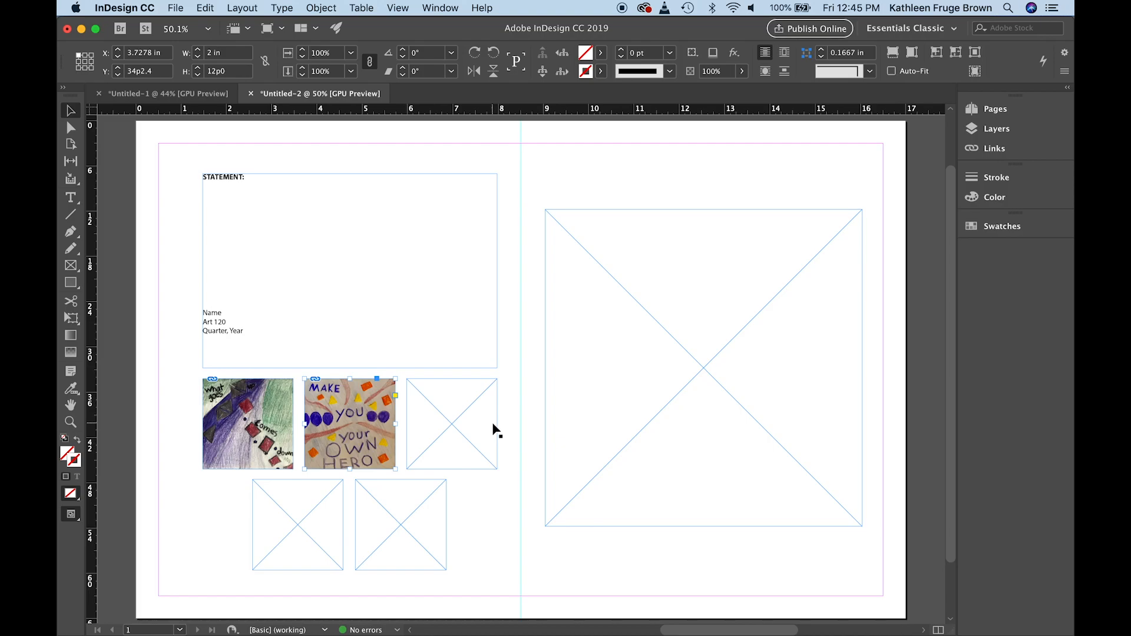
Place the Illustrator artwork JPEG from the A4 parts and pieces folder into the large frame on the right half of the page
{"action": "left_click", "coordinate": [664, 211]}
{"action": "left_click", "coordinate": [176, 9]}
{"action": "mouse_move", "coordinate": [176, 25]}
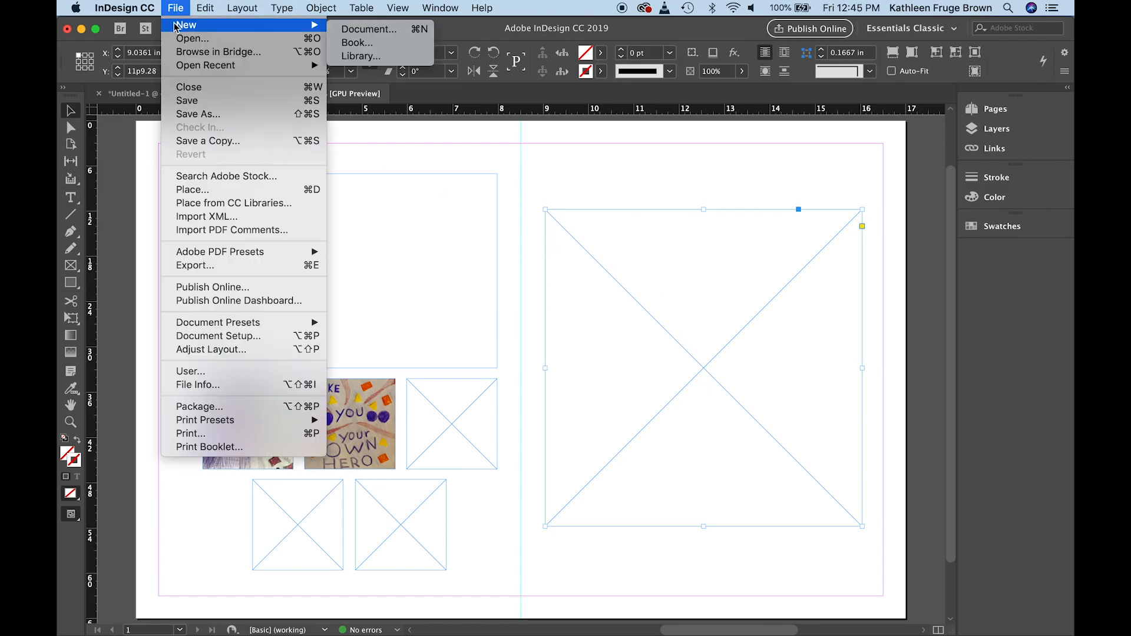
{"action": "left_click", "coordinate": [194, 192]}
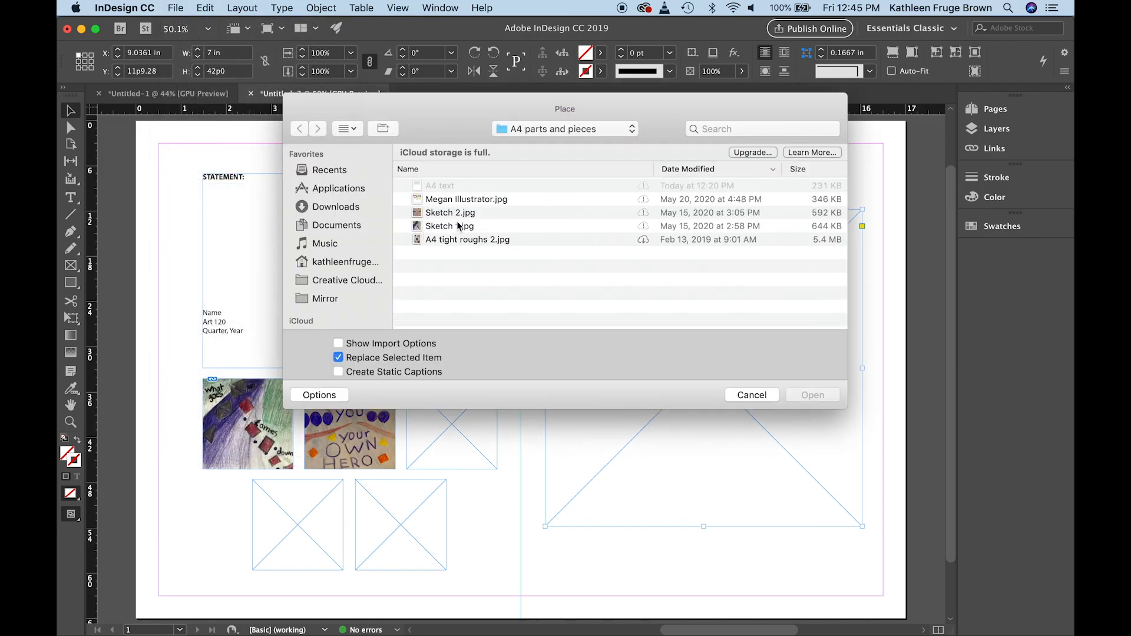
{"action": "left_click", "coordinate": [457, 200]}
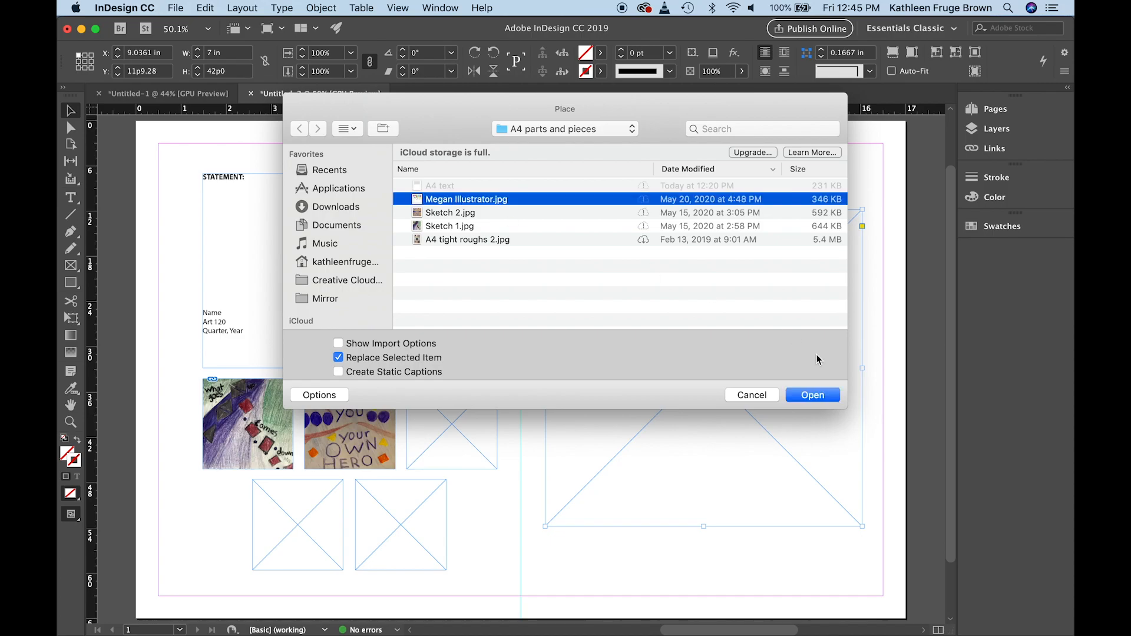
{"action": "left_click", "coordinate": [806, 396]}
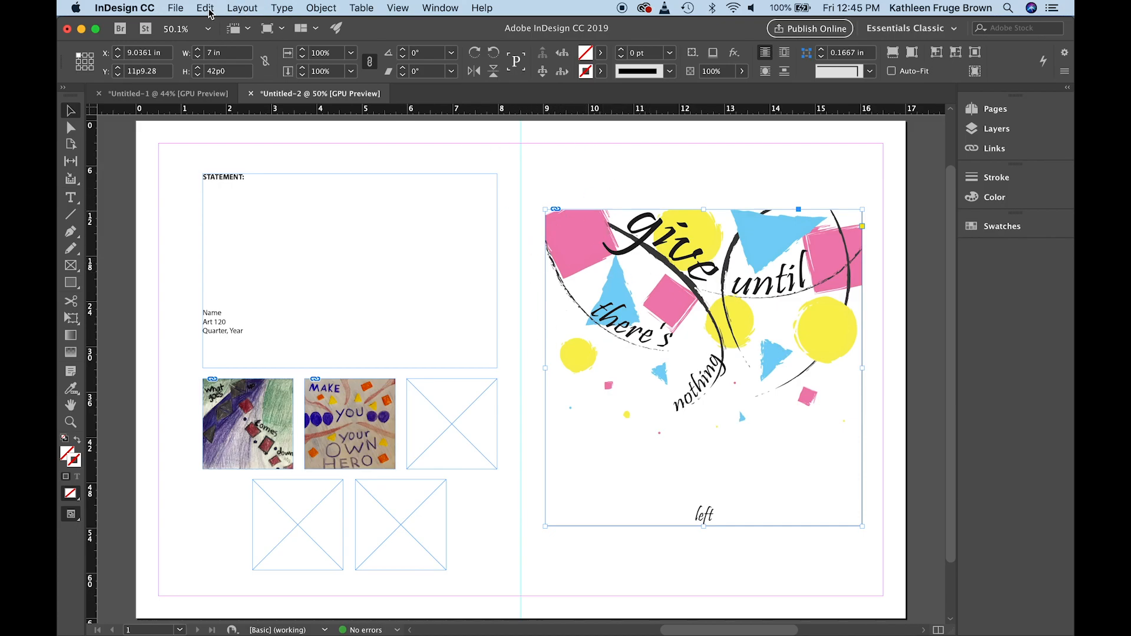
Apply Fit Content to Frame to the large artwork and deselect it
{"action": "left_click", "coordinate": [315, 11]}
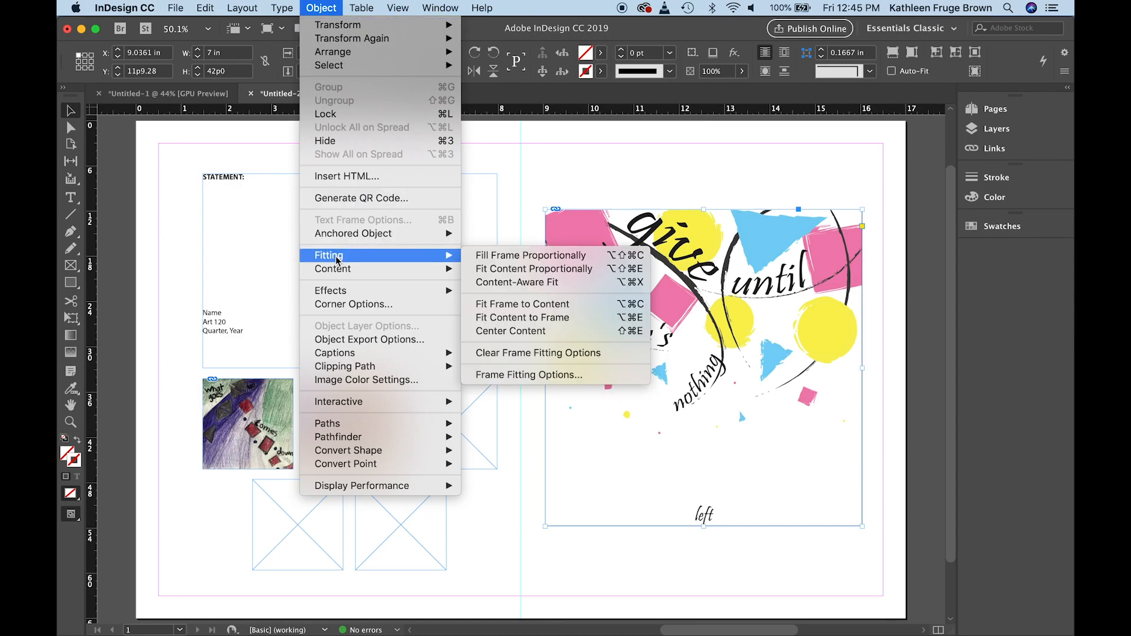
{"action": "left_click", "coordinate": [506, 321]}
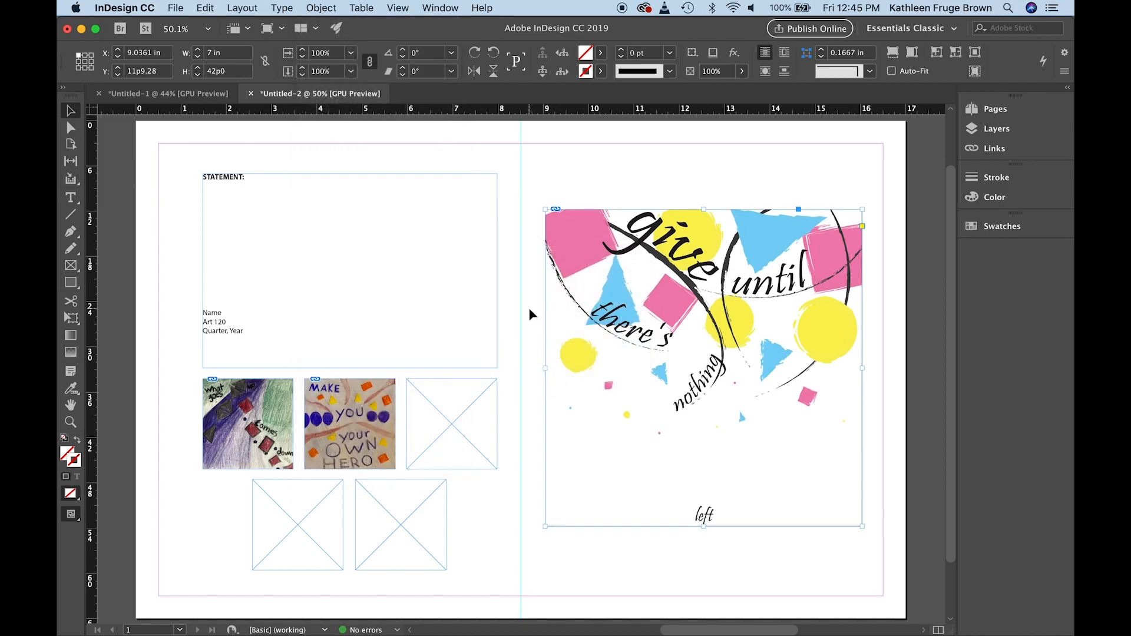
{"action": "left_click", "coordinate": [516, 391]}
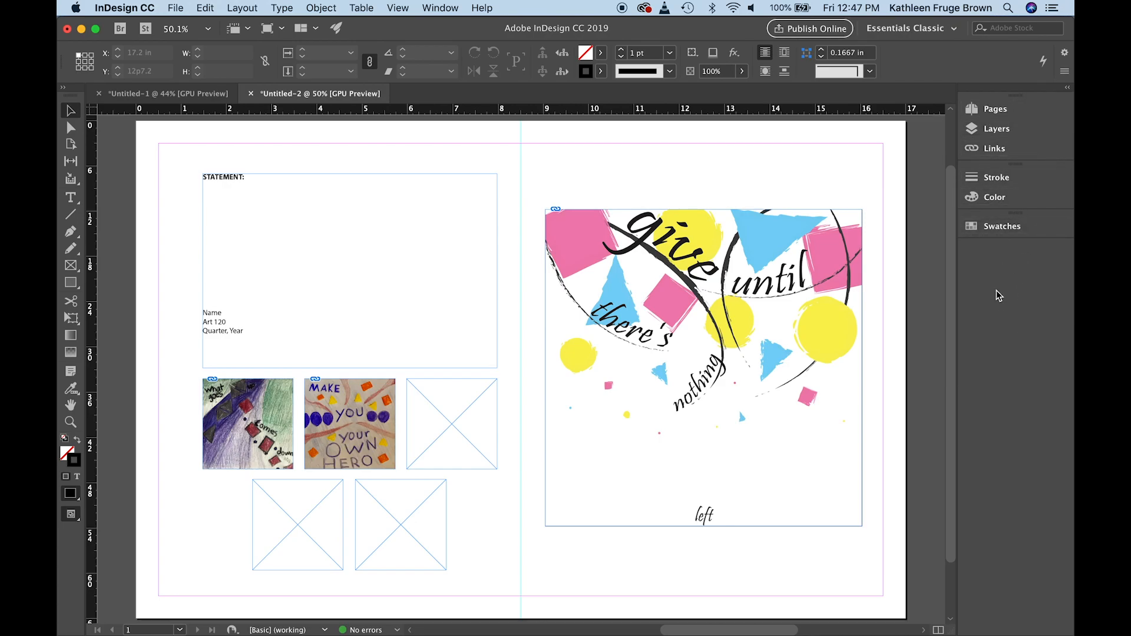
Embed the links of all three placed images, the Illustrator artwork, Sketch 1.jpg and Sketch 2.jpg, in the document
{"action": "left_click", "coordinate": [441, 9]}
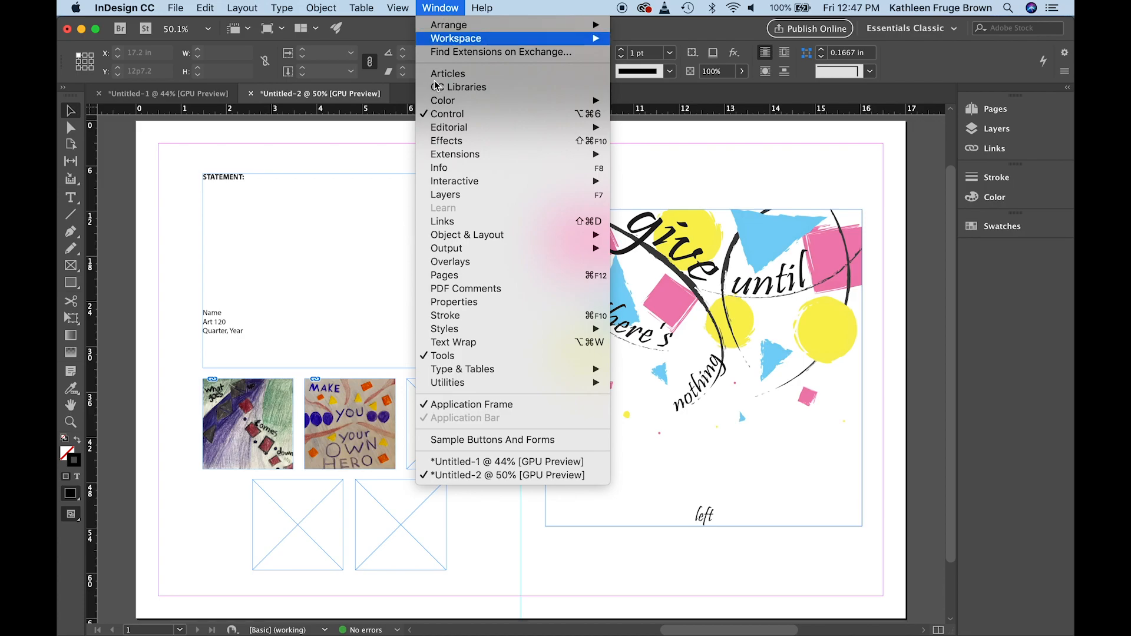
{"action": "left_click", "coordinate": [442, 222]}
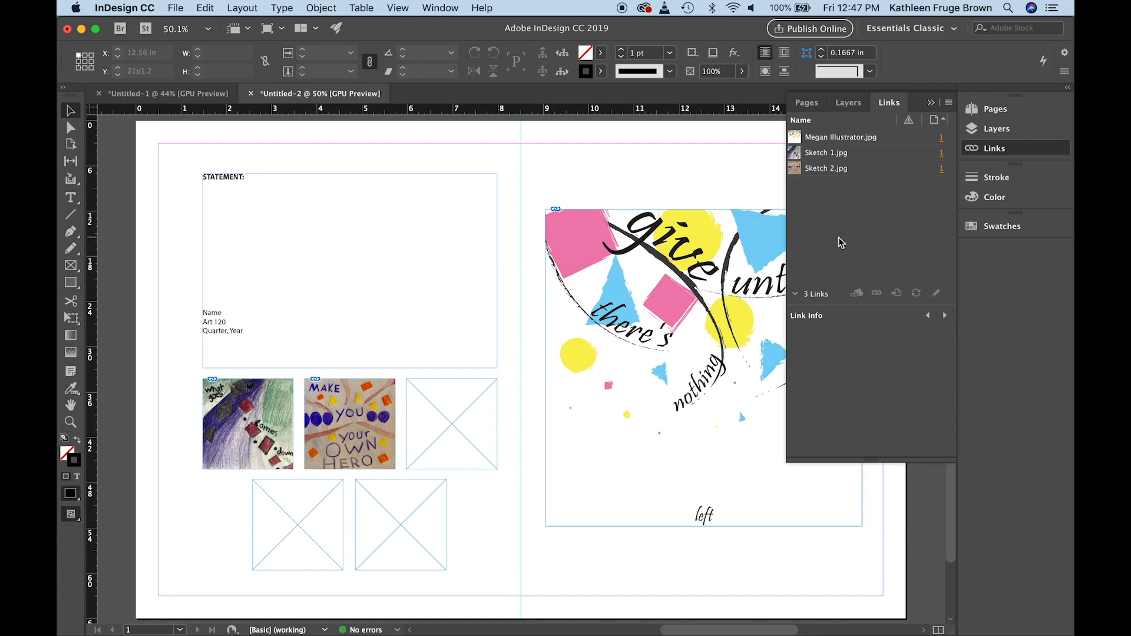
{"action": "left_click", "coordinate": [828, 155], "text": "shift"}
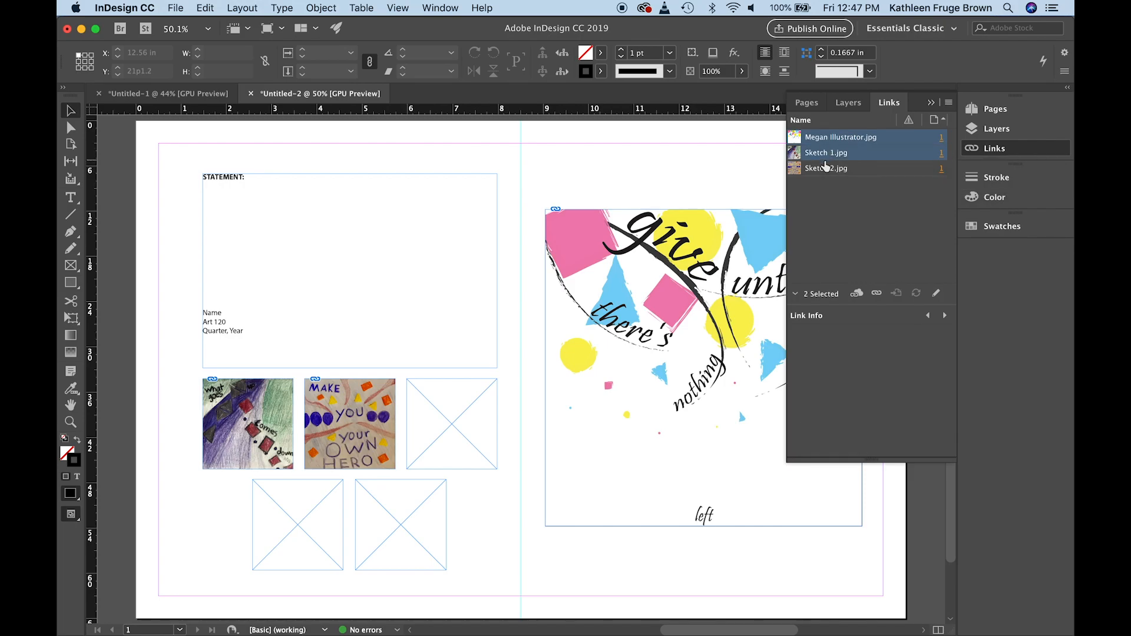
{"action": "left_click", "coordinate": [824, 169], "text": "shift"}
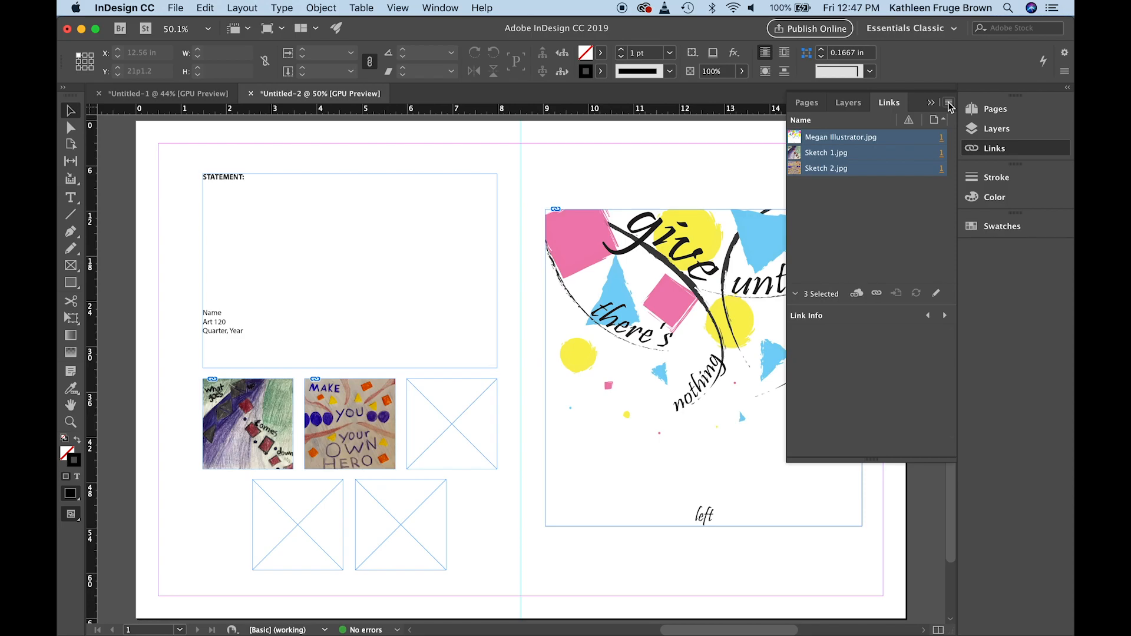
{"action": "left_click", "coordinate": [950, 104]}
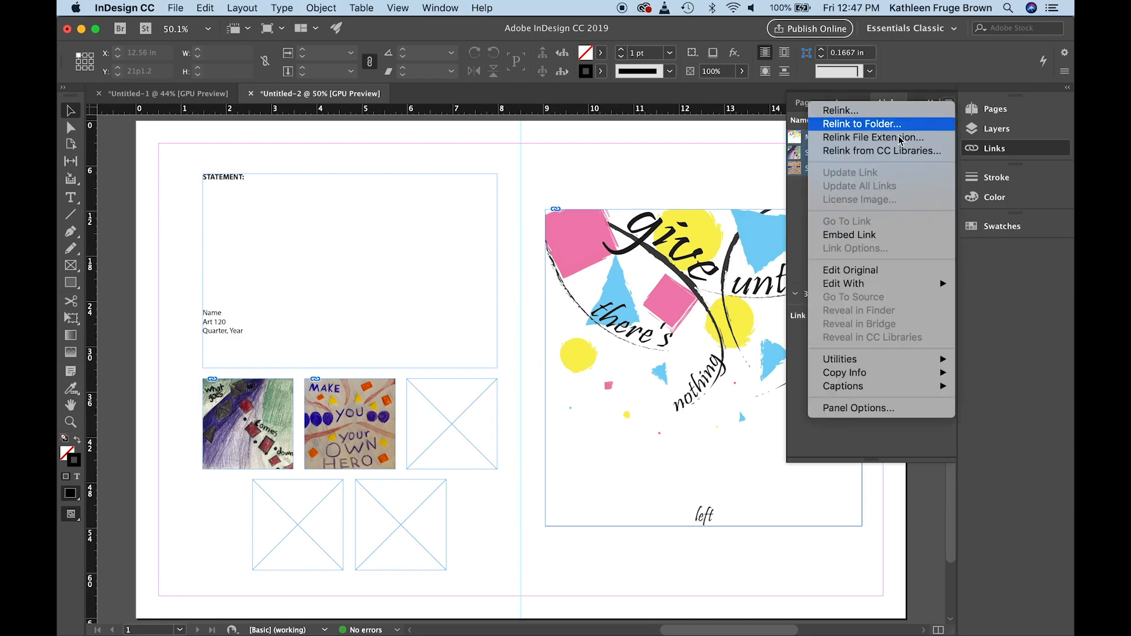
{"action": "left_click", "coordinate": [871, 236]}
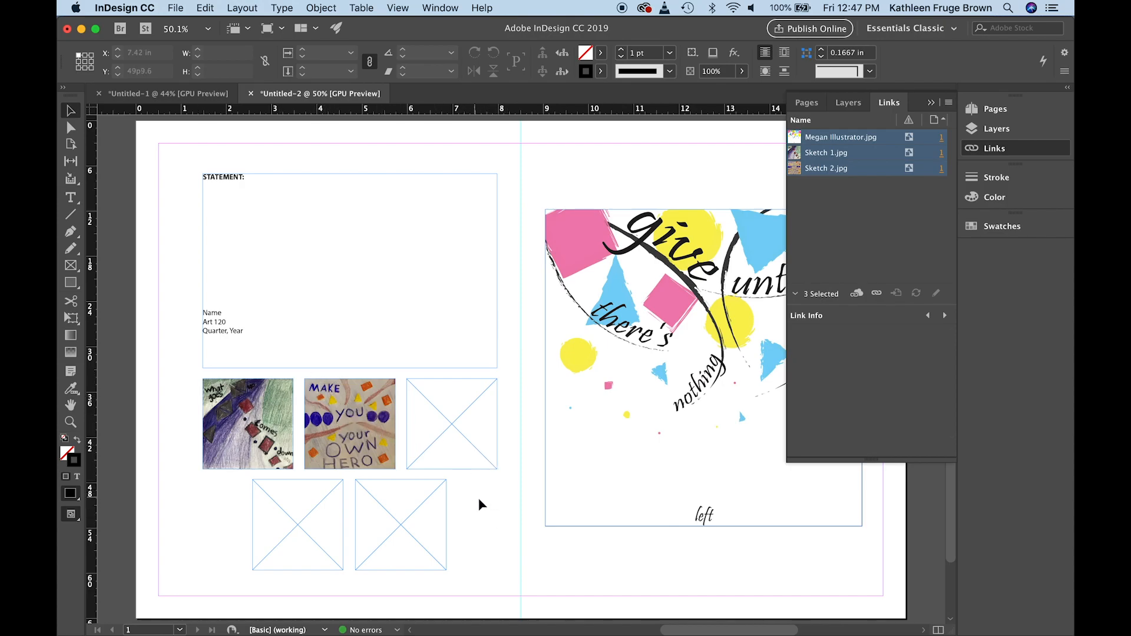
{"action": "scroll", "coordinate": [491, 516], "scroll_direction": "down", "scroll_amount": 2}
{"action": "scroll", "coordinate": [482, 540], "scroll_direction": "up", "scroll_amount": 4}
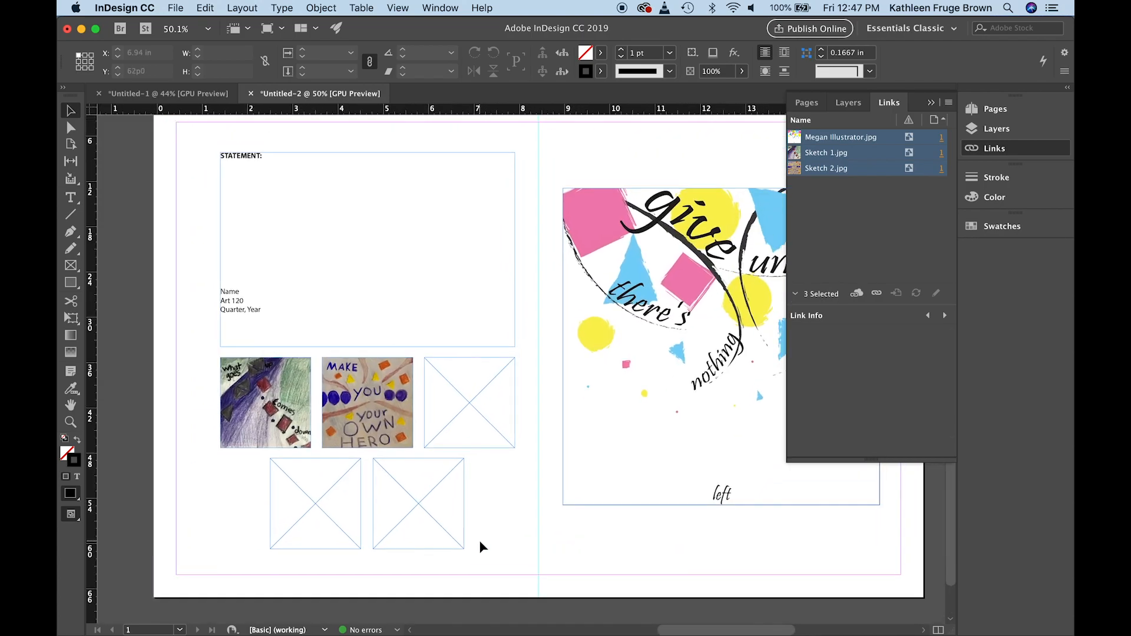
{"action": "scroll", "coordinate": [480, 541], "scroll_direction": "down", "scroll_amount": 4}
{"action": "scroll", "coordinate": [598, 414], "scroll_direction": "left", "scroll_amount": 4}
{"action": "scroll", "coordinate": [560, 439], "scroll_direction": "up", "scroll_amount": 4}
{"action": "scroll", "coordinate": [560, 439], "scroll_direction": "right", "scroll_amount": 3}
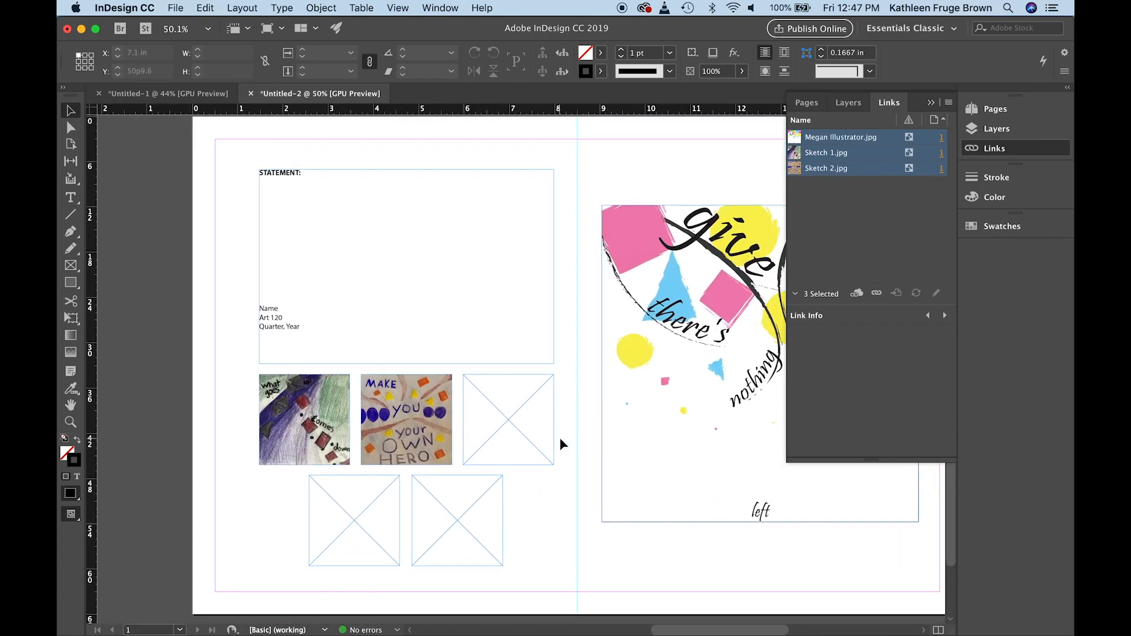
{"action": "scroll", "coordinate": [560, 439], "scroll_direction": "down", "scroll_amount": 5}
{"action": "scroll", "coordinate": [560, 439], "scroll_direction": "right", "scroll_amount": 2}
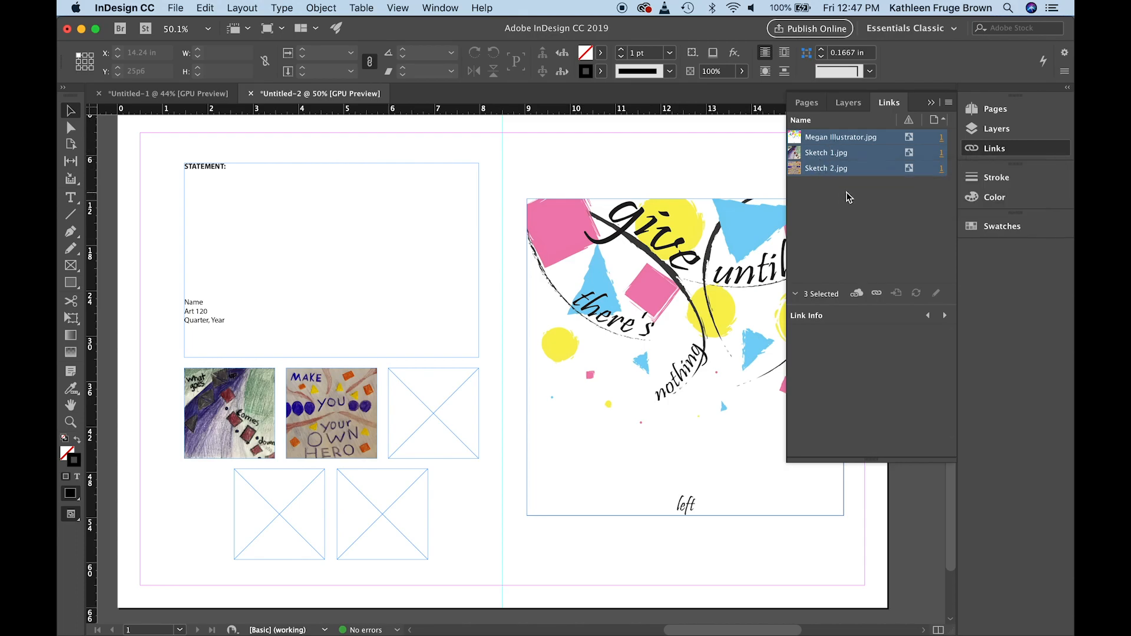
{"action": "left_click", "coordinate": [949, 104]}
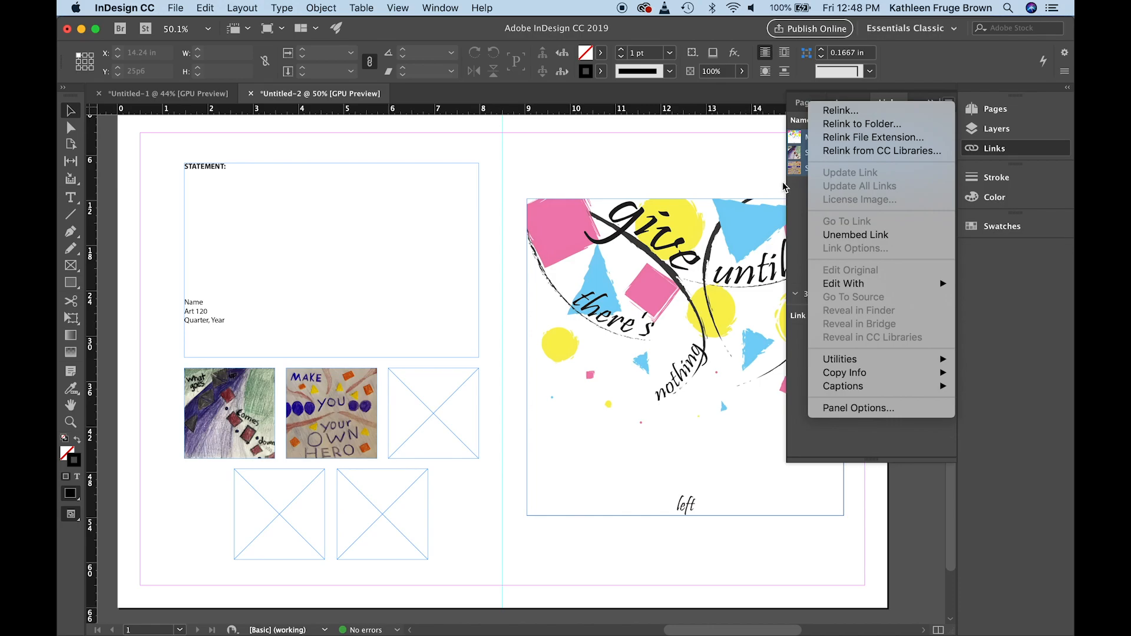
{"action": "left_click", "coordinate": [764, 160]}
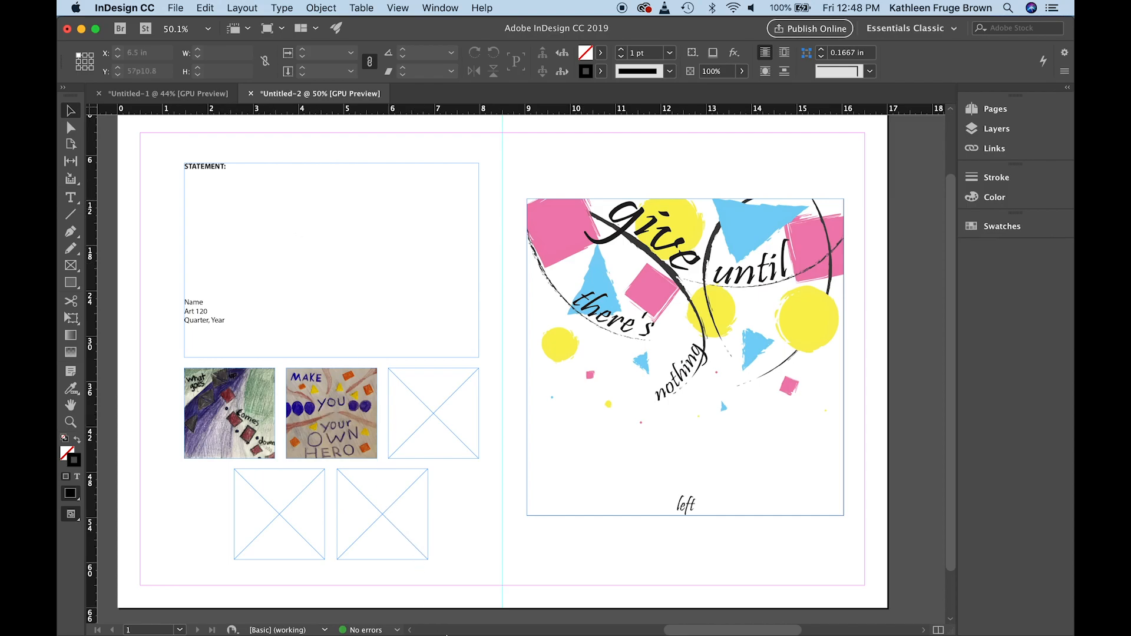
Switch to Finder, open the A4 text document from the A4 parts and pieces folder and copy its whole statement text
{"action": "mouse_move", "coordinate": [228, 629]}
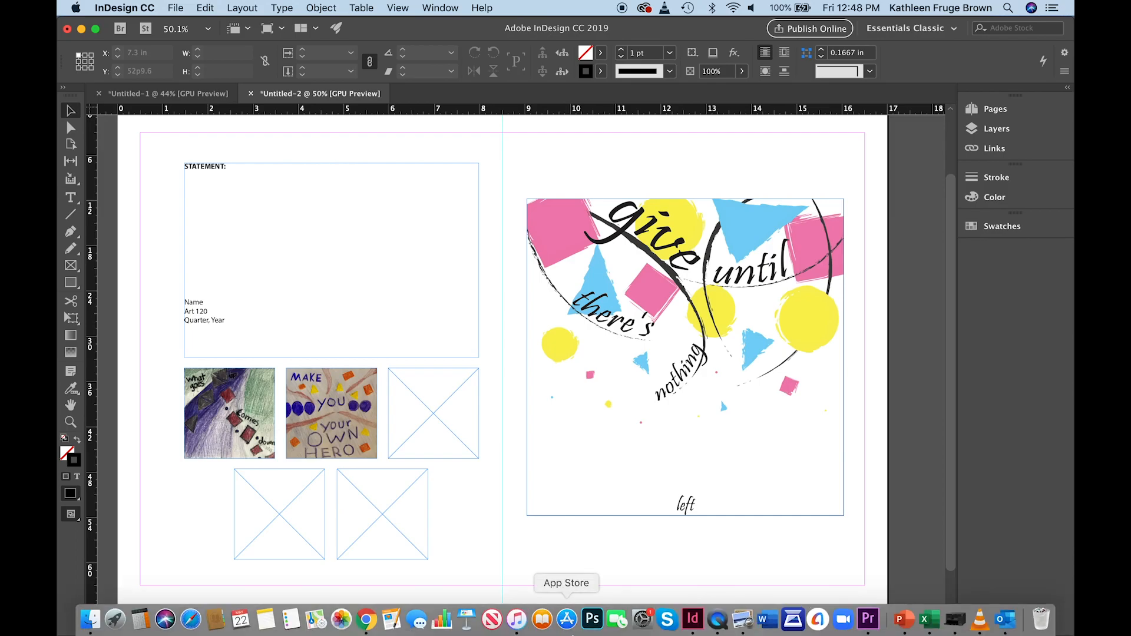
{"action": "left_click", "coordinate": [90, 619]}
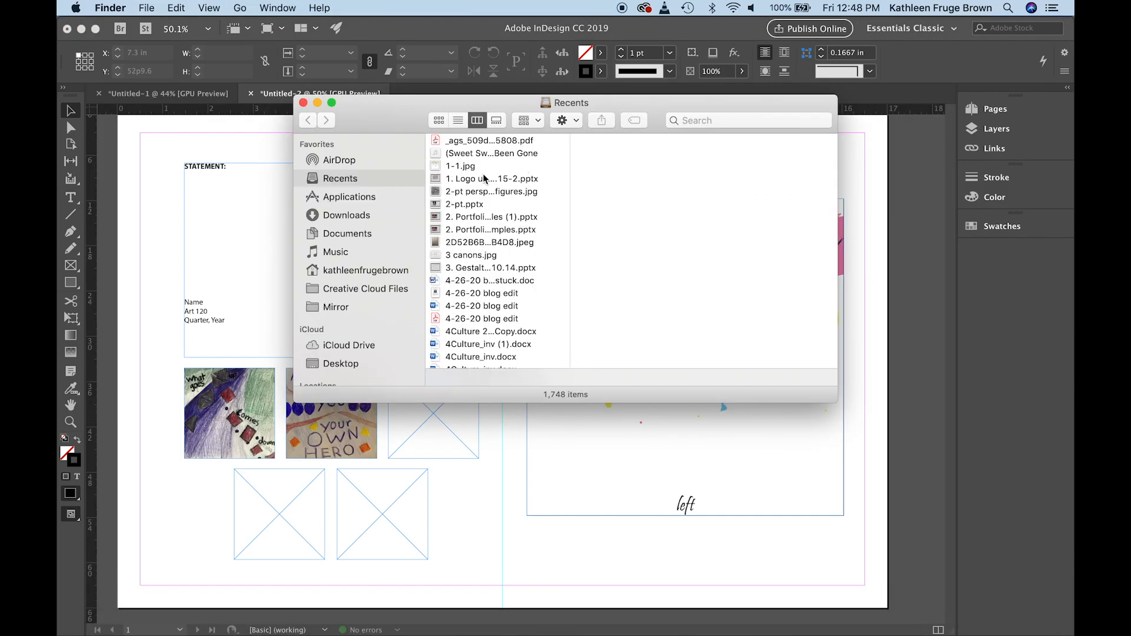
{"action": "left_click", "coordinate": [343, 364]}
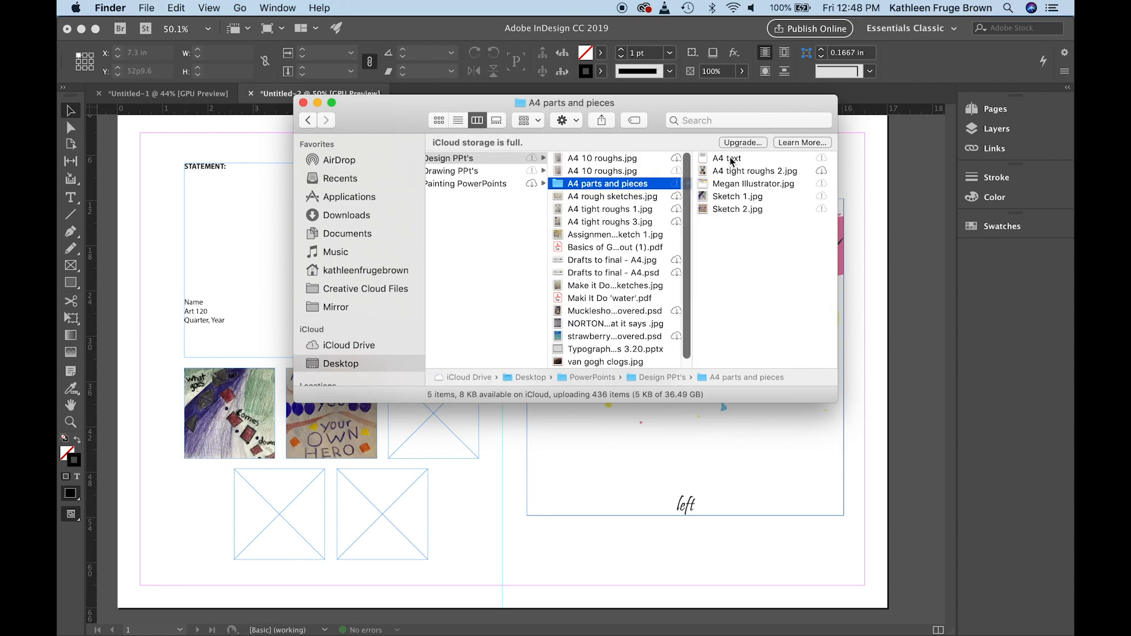
{"action": "double_click", "coordinate": [731, 159]}
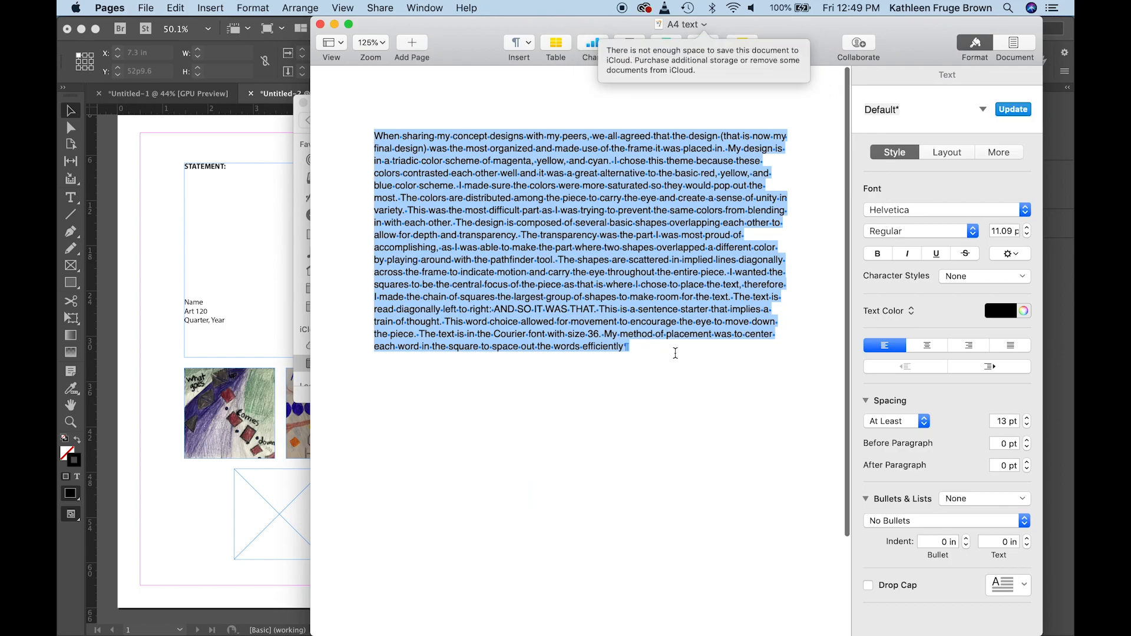
{"action": "key", "text": "super+c"}
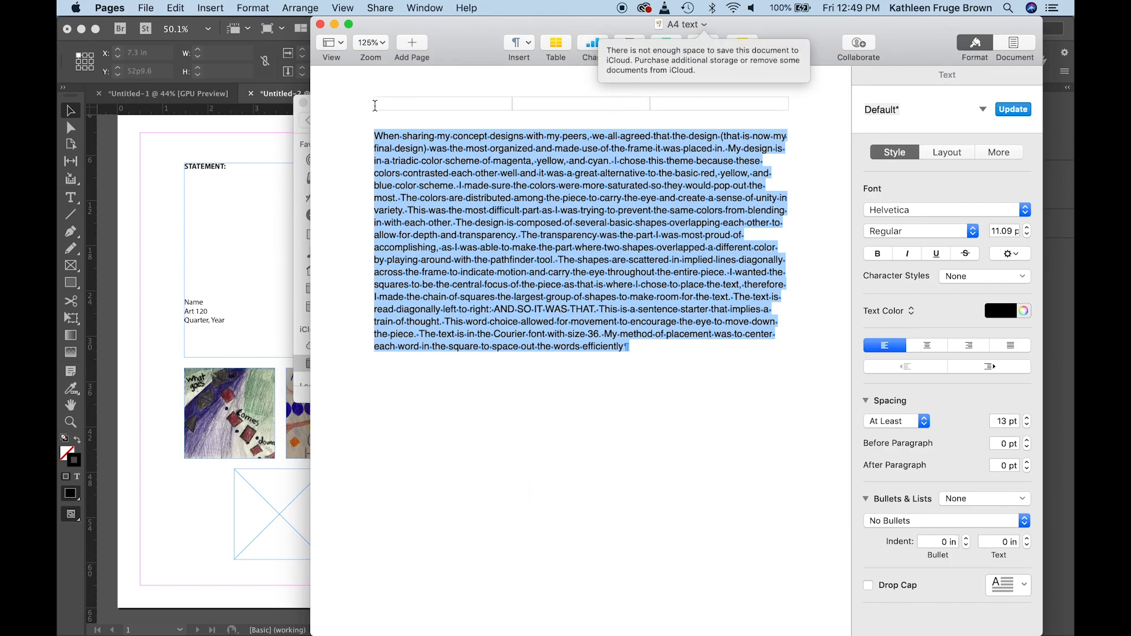
Return to InDesign and paste the copied statement into the text frame below the STATEMENT heading
{"action": "left_click", "coordinate": [255, 175]}
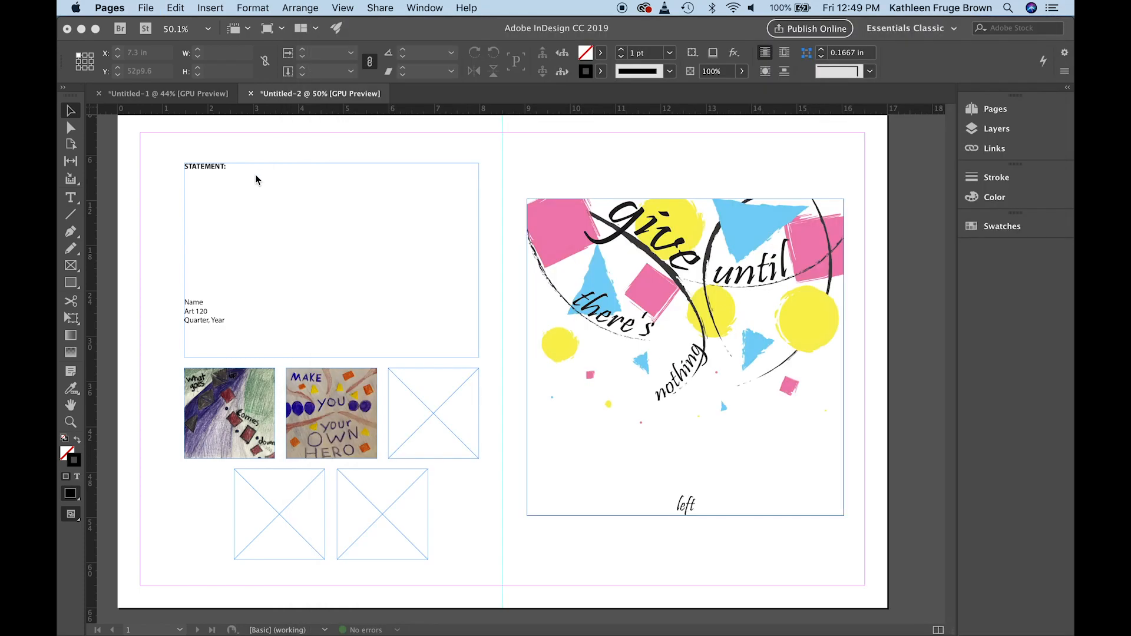
{"action": "left_click", "coordinate": [72, 200]}
{"action": "left_click", "coordinate": [72, 200]}
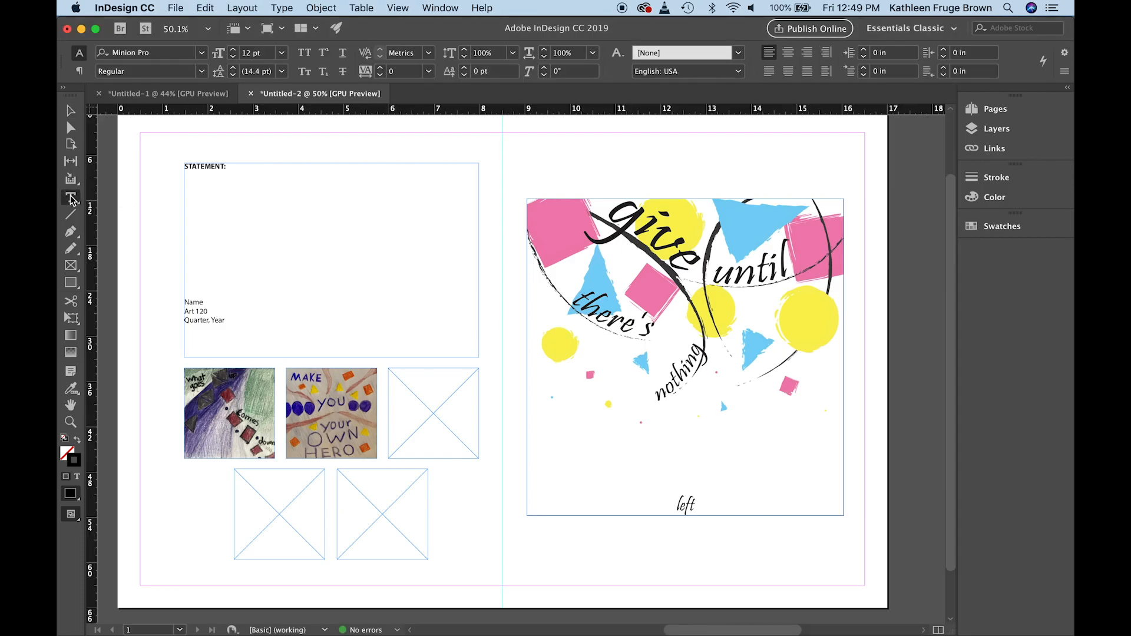
{"action": "left_click", "coordinate": [181, 189]}
{"action": "left_click", "coordinate": [187, 185]}
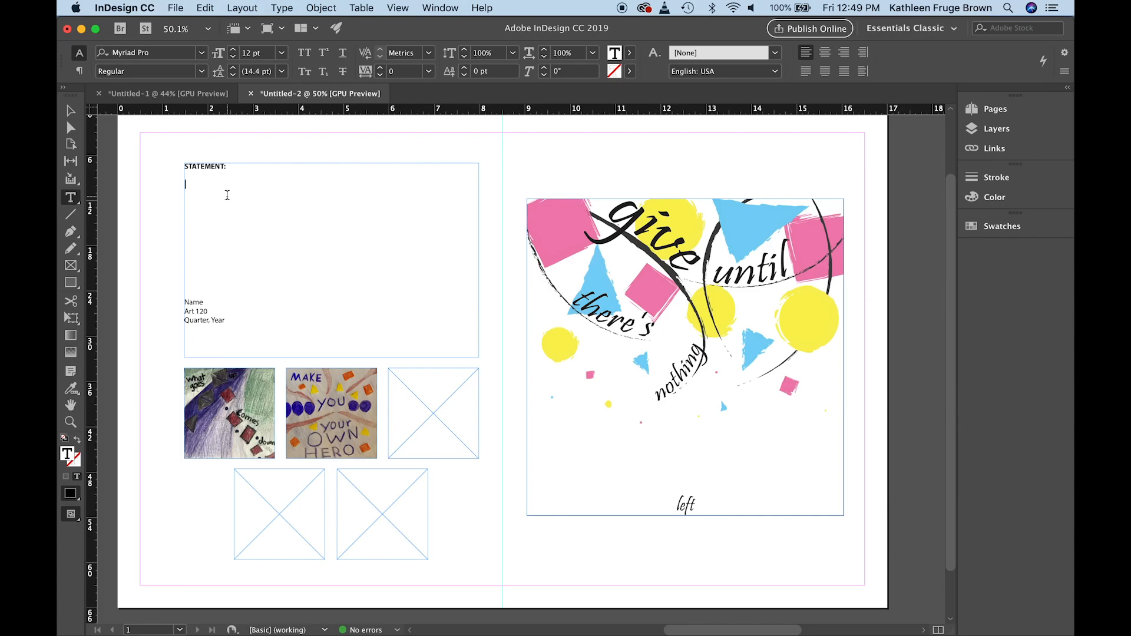
{"action": "key", "text": "super+v"}
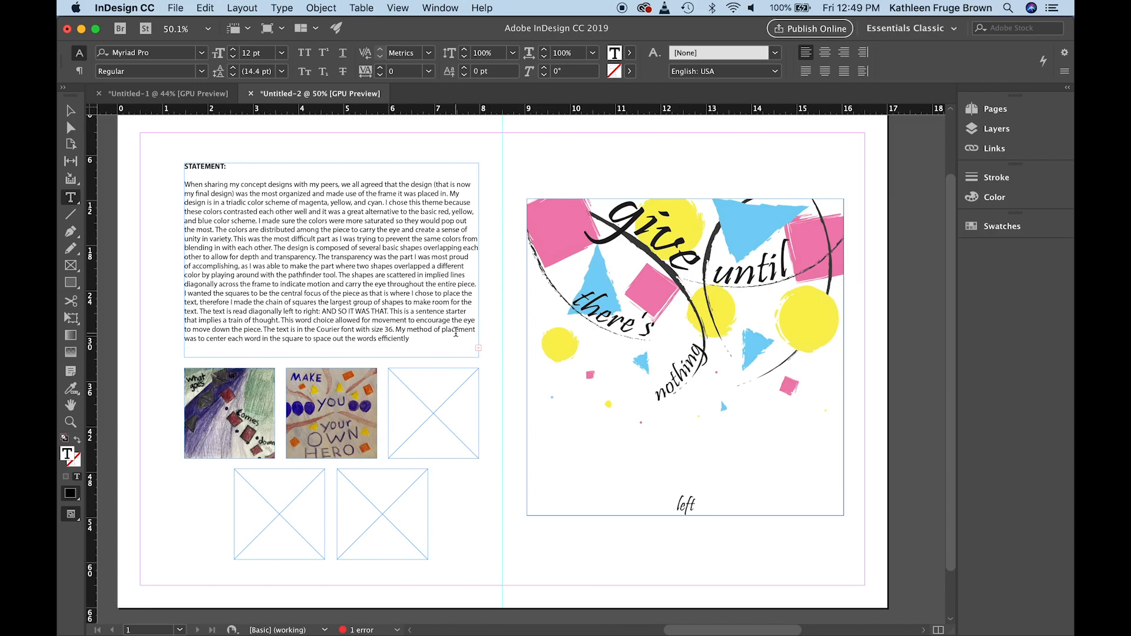
Set the font size of the pasted statement paragraph to 11 pt
{"action": "left_click", "coordinate": [423, 345]}
{"action": "key", "text": "Return"}
{"action": "left_click_drag", "start_coordinate": [410, 340], "coordinate": [186, 178]}
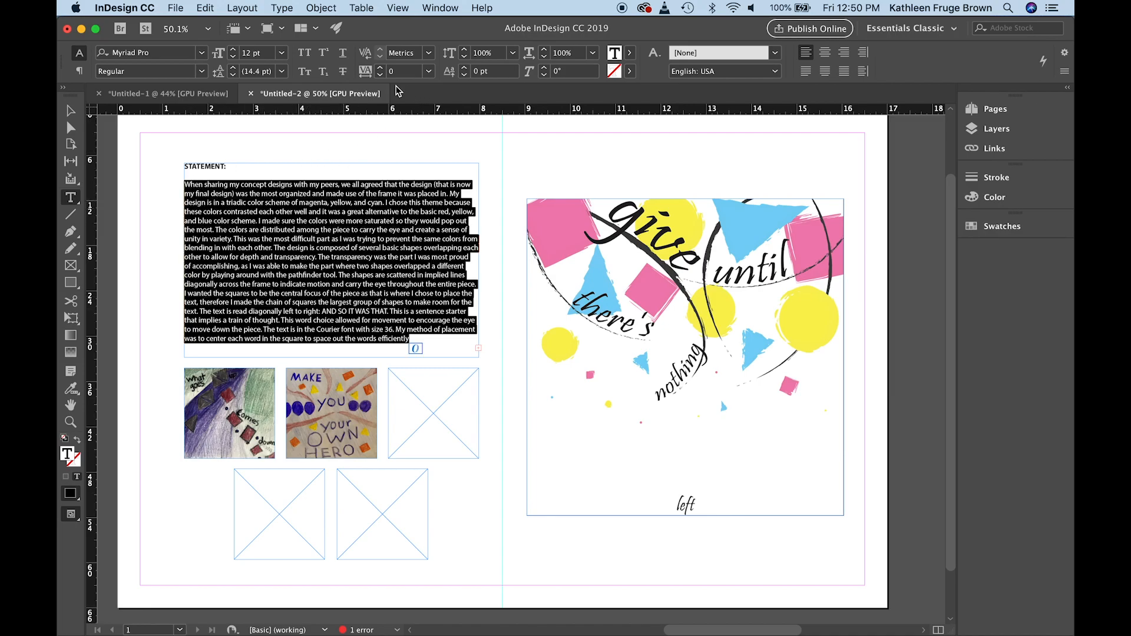
{"action": "left_click", "coordinate": [283, 53]}
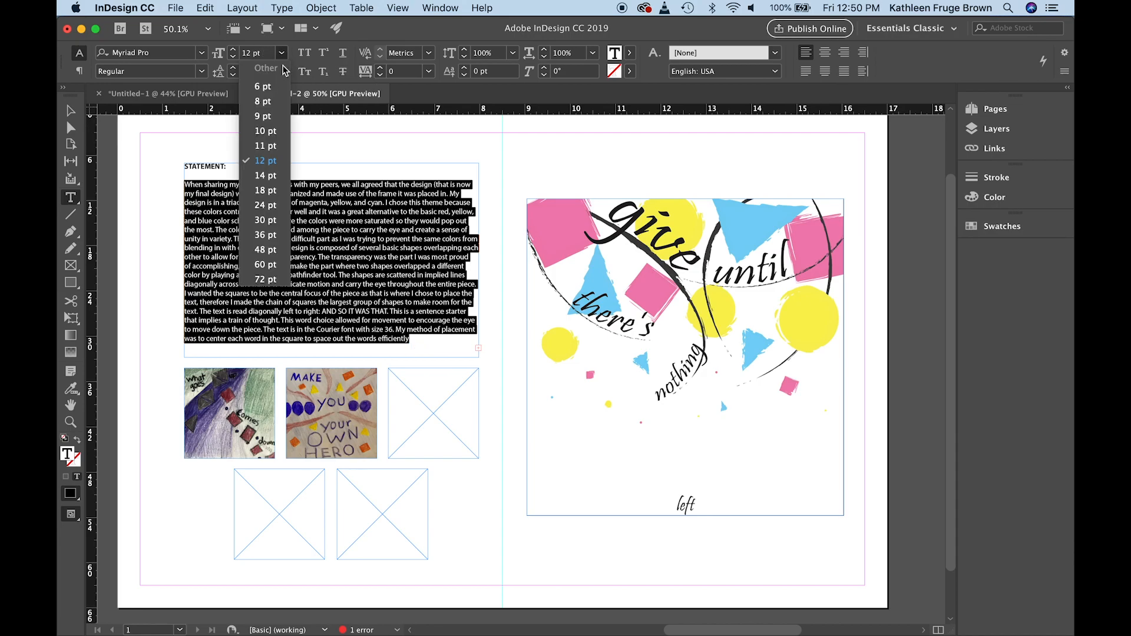
{"action": "left_click", "coordinate": [256, 145]}
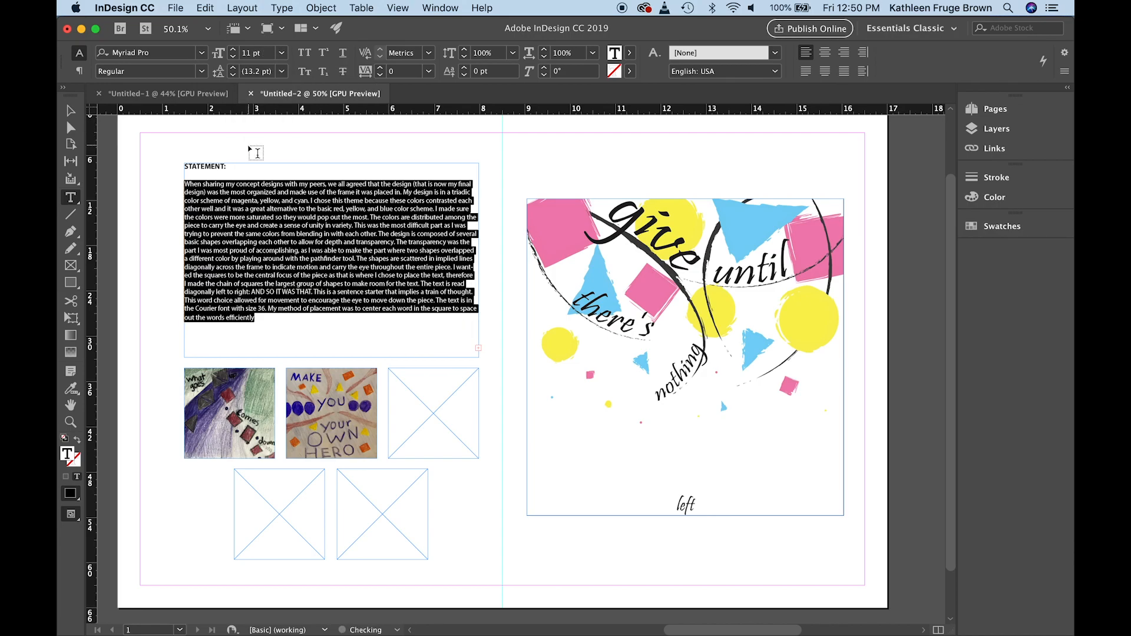
Delete the surplus blank lines between the statement paragraph and the name block so the block fits in the frame
{"action": "left_click", "coordinate": [199, 338]}
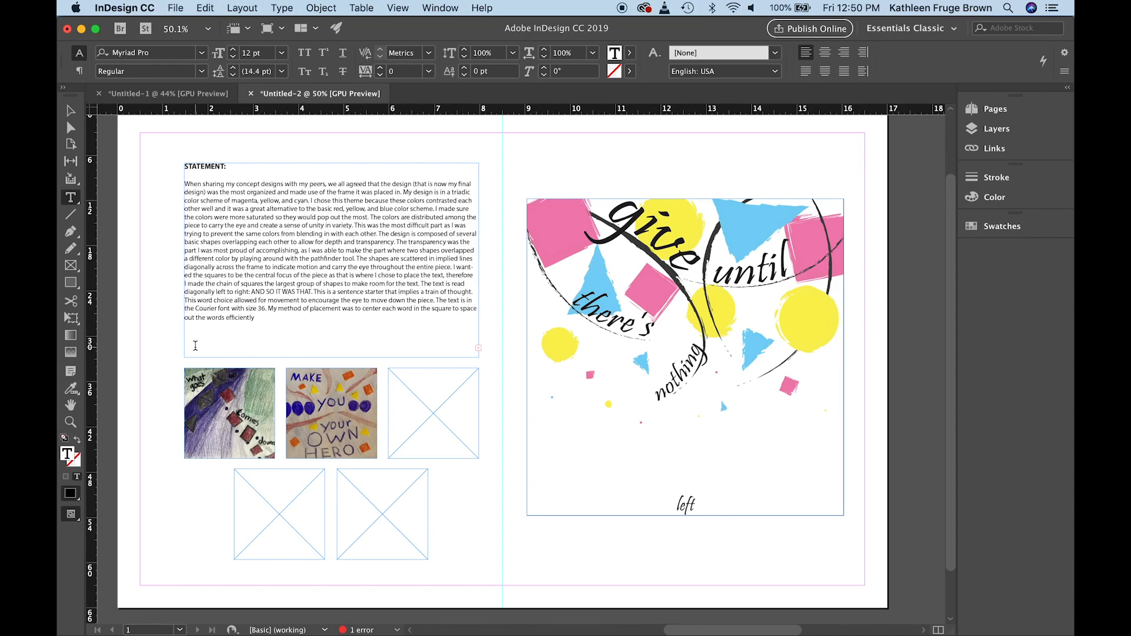
{"action": "key", "text": "BackSpace"}
{"action": "key", "text": "BackSpace"}
{"action": "left_click", "coordinate": [190, 336]}
{"action": "key", "text": "BackSpace"}
{"action": "left_click", "coordinate": [208, 336]}
{"action": "key", "text": "Delete"}
Fill in the student's full name on the Name line, enter "Spring Quarter, 2020", and end the statement with a period
{"action": "type", "text": "Kathleen"}
{"action": "key", "text": "Return"}
{"action": "left_click", "coordinate": [210, 345]}
{"action": "triple_click", "coordinate": [186, 353]}
{"action": "type", "text": "Spring Quarter, 2020"}
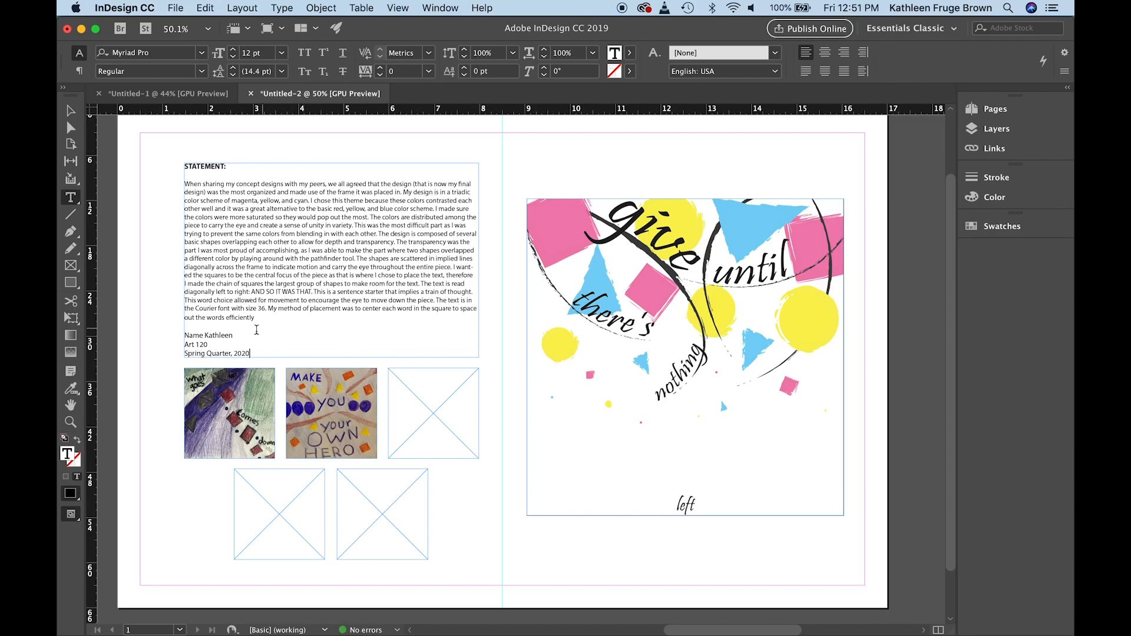
{"action": "left_click", "coordinate": [234, 336]}
{"action": "left_click", "coordinate": [302, 326]}
{"action": "type", "text": "."}
Start an Adobe PDF (Print) export and name the file with the student's full name followed by A4
{"action": "left_click", "coordinate": [176, 8]}
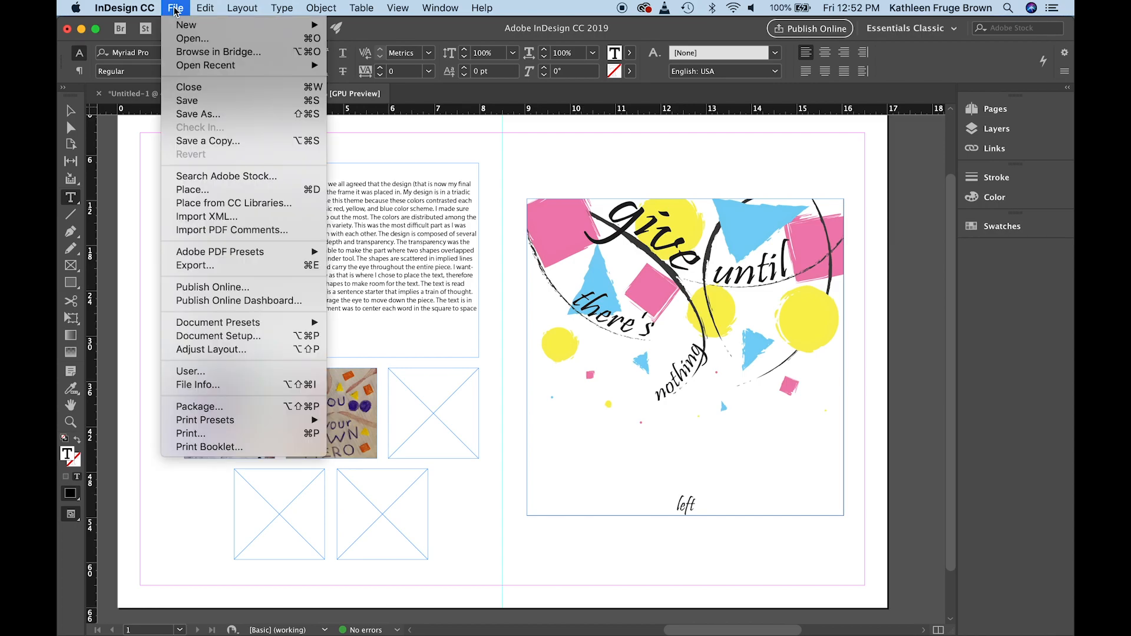
{"action": "left_click", "coordinate": [192, 266]}
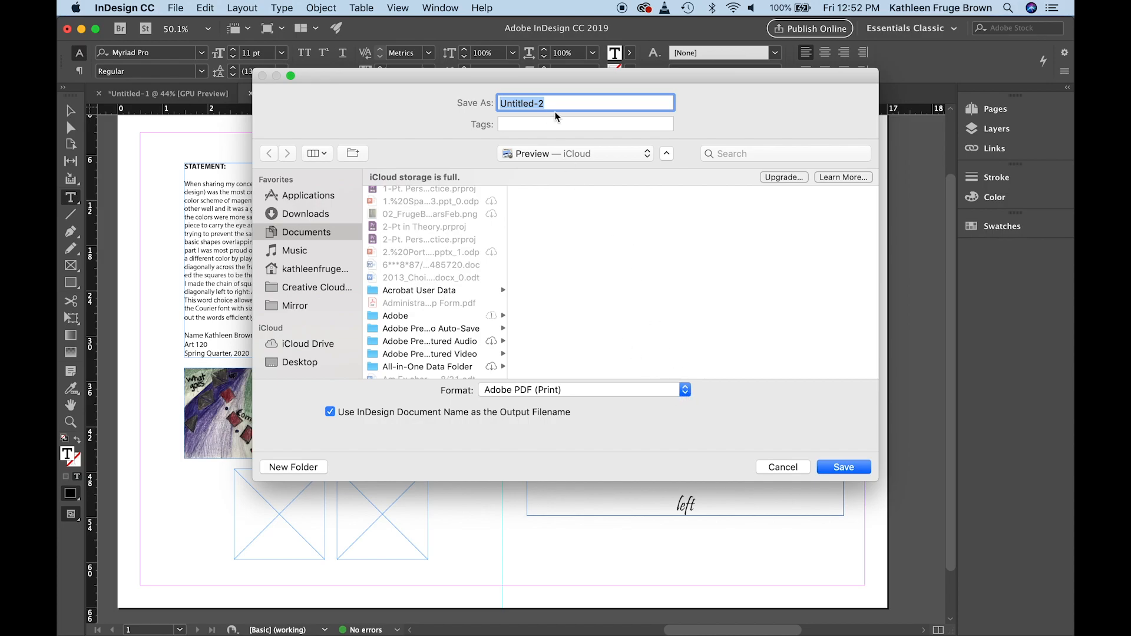
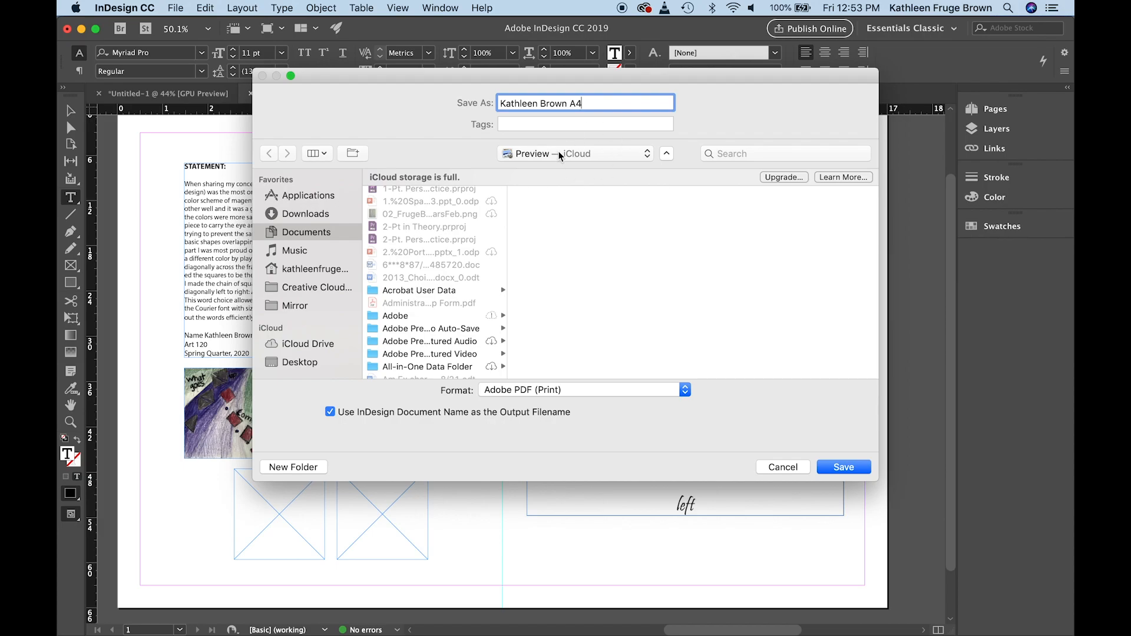
Export the PDF to the A4 parts and pieces folder with the High Quality Print preset and dismiss the background task alert
{"action": "left_click", "coordinate": [576, 153]}
{"action": "left_click", "coordinate": [666, 151]}
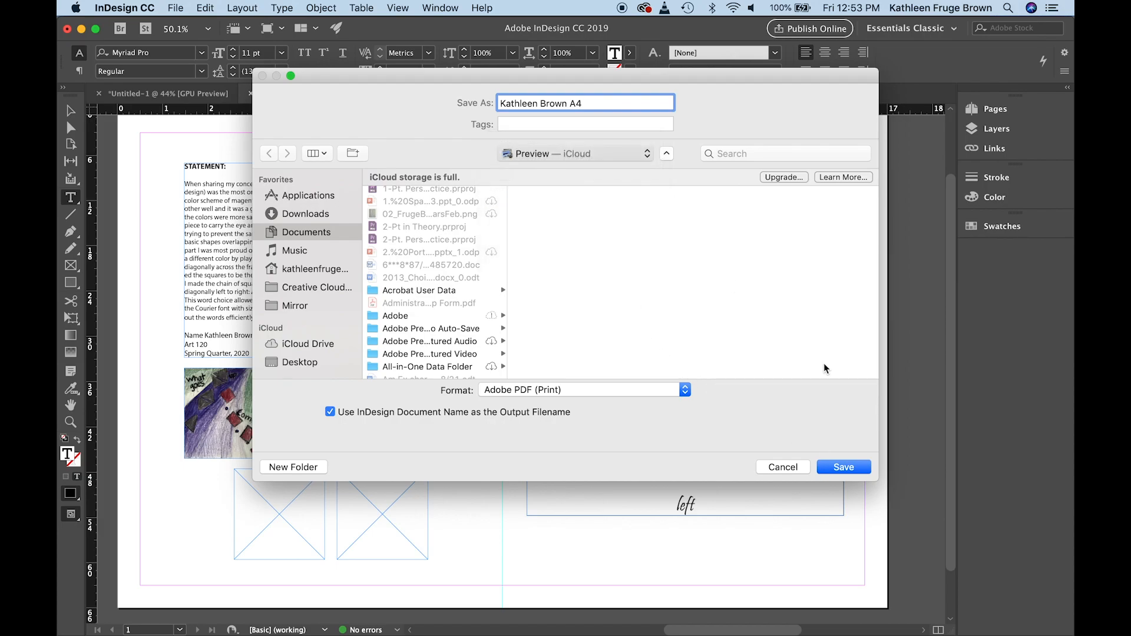
{"action": "left_click", "coordinate": [844, 466]}
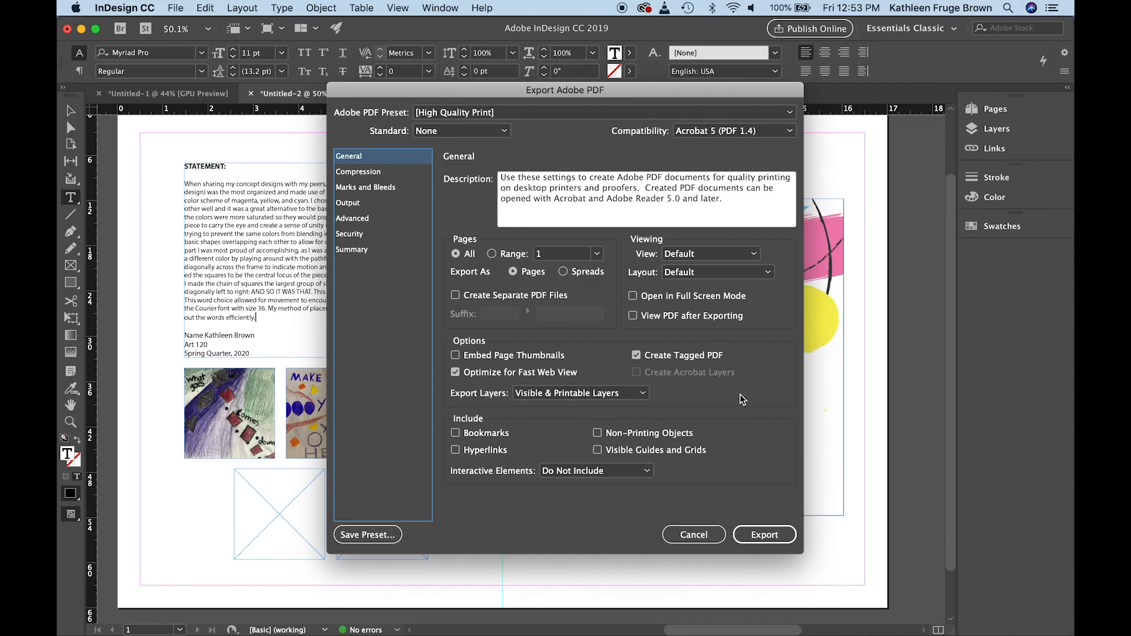
{"action": "left_click", "coordinate": [765, 536]}
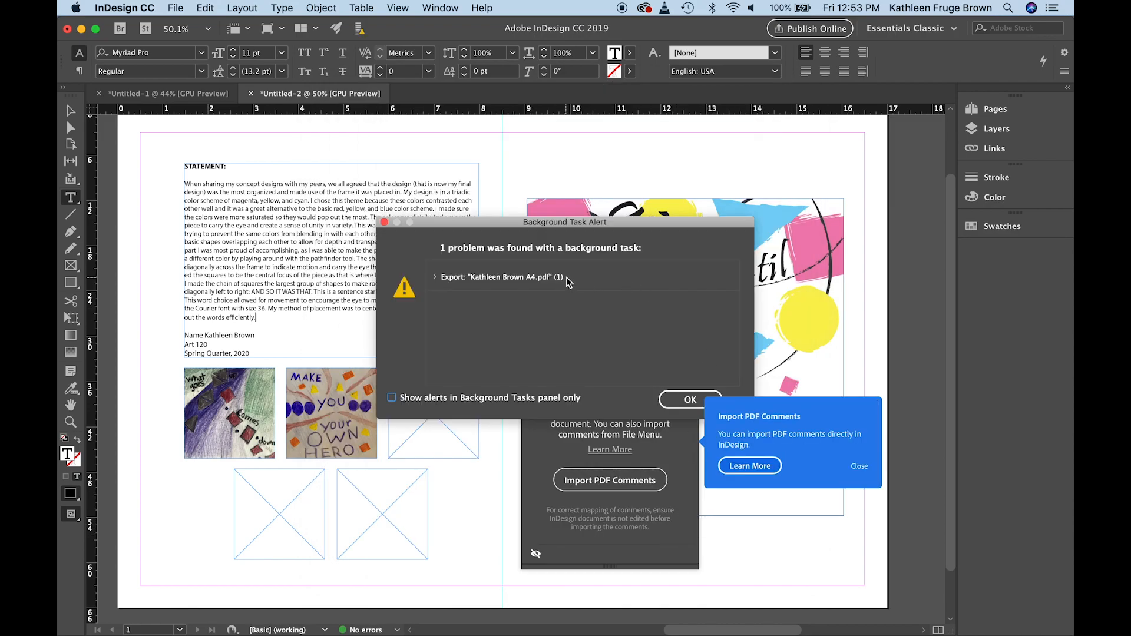
{"action": "left_click", "coordinate": [689, 401]}
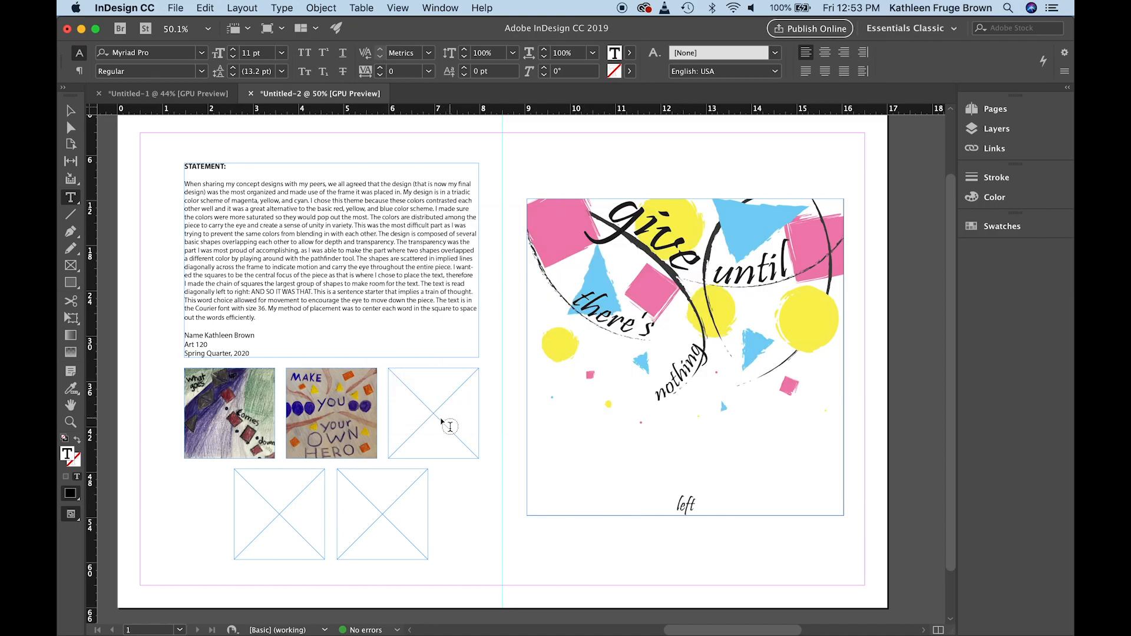
Start another export of the layout into the A4 parts and pieces folder with JPEG as the format
{"action": "left_click", "coordinate": [176, 9]}
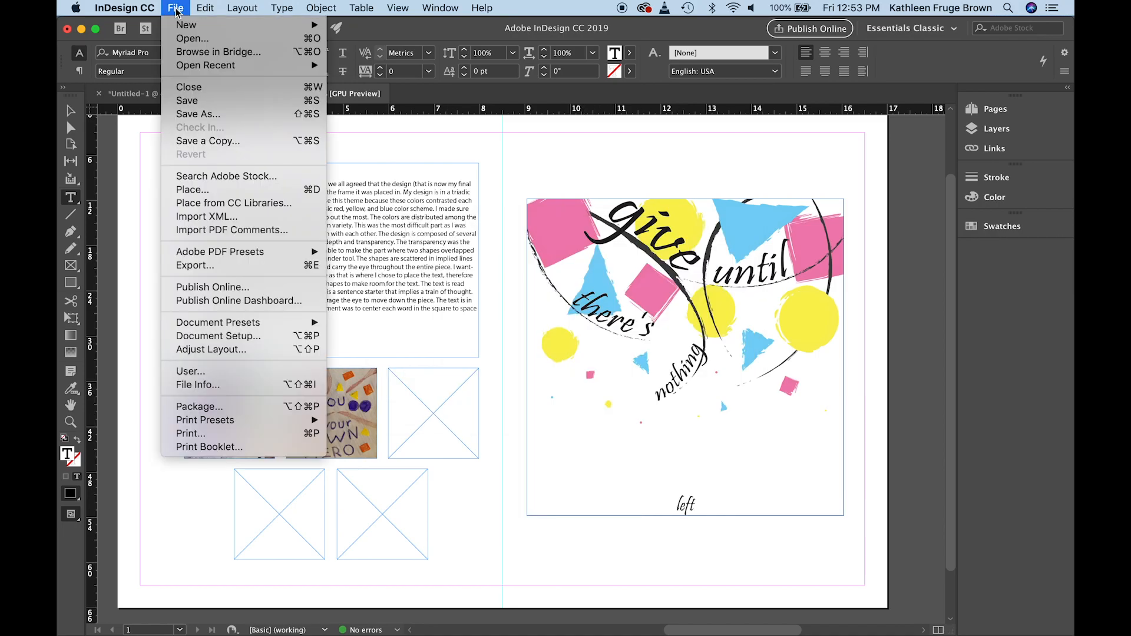
{"action": "left_click", "coordinate": [197, 266]}
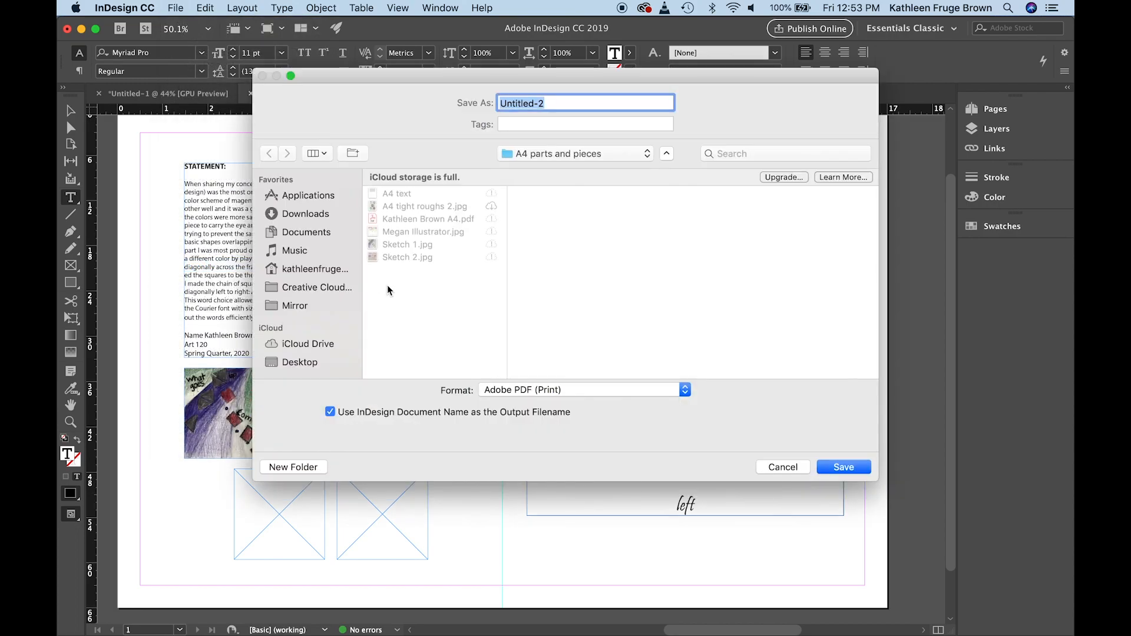
{"action": "left_click", "coordinate": [685, 391]}
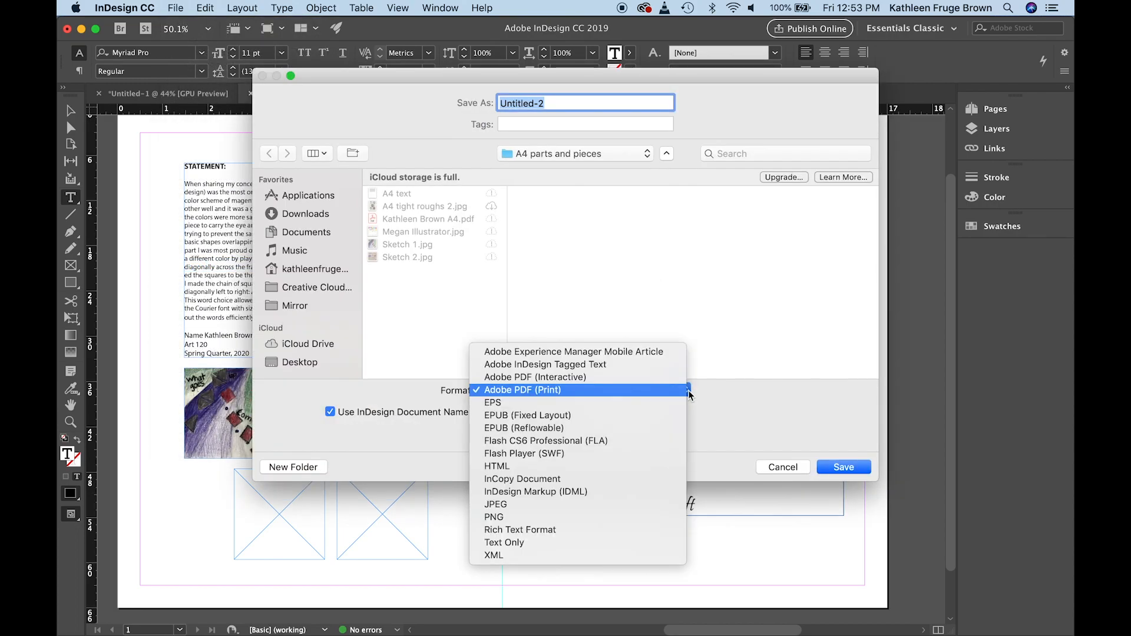
{"action": "left_click", "coordinate": [637, 504]}
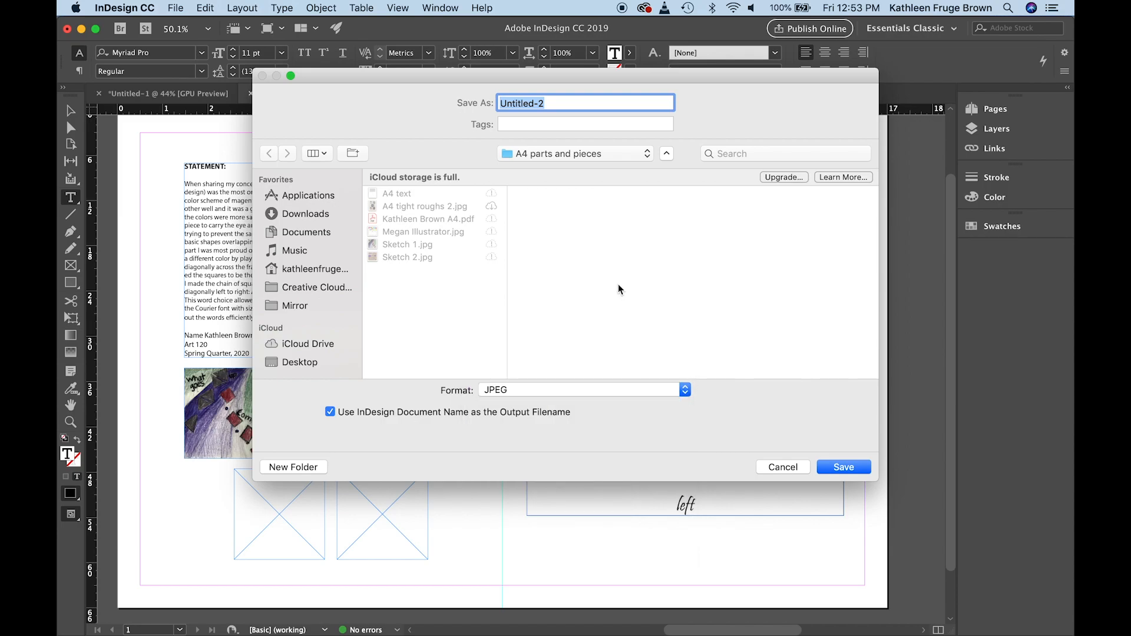
{"action": "left_click", "coordinate": [843, 467]}
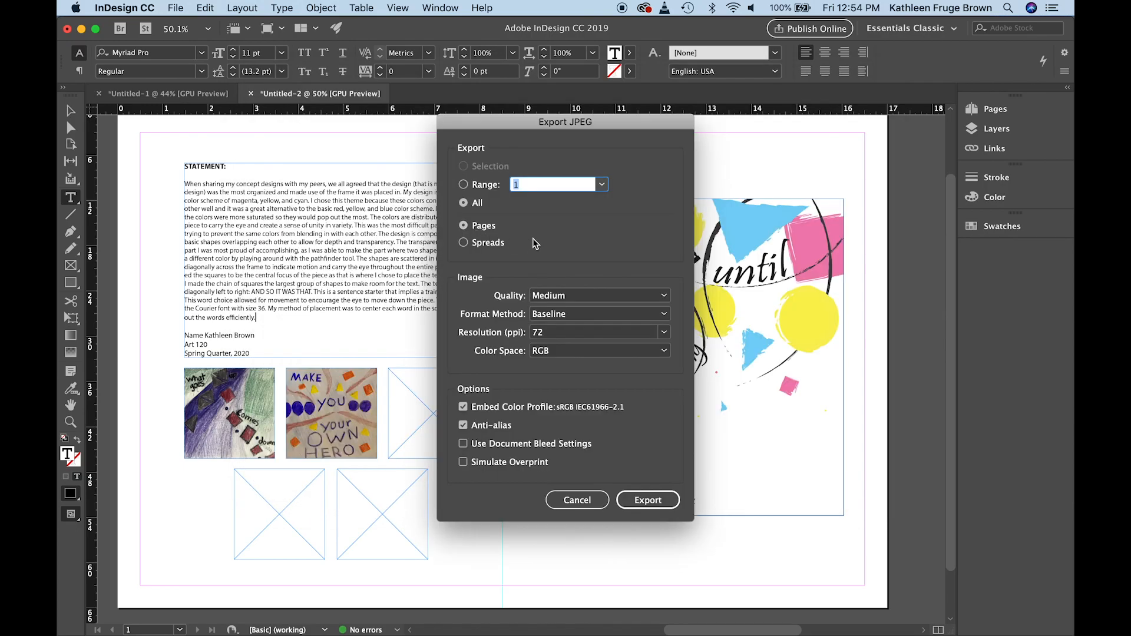
Export all pages as JPEG with the resolution at 300 ppi and the quality at Maximum
{"action": "left_click", "coordinate": [663, 333]}
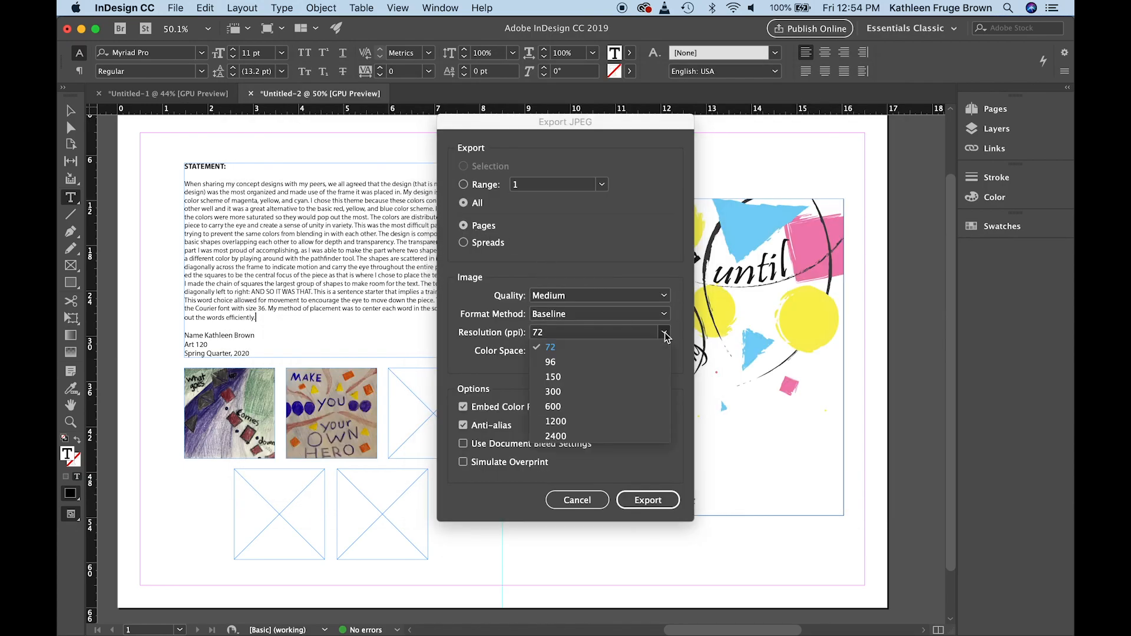
{"action": "left_click", "coordinate": [653, 393]}
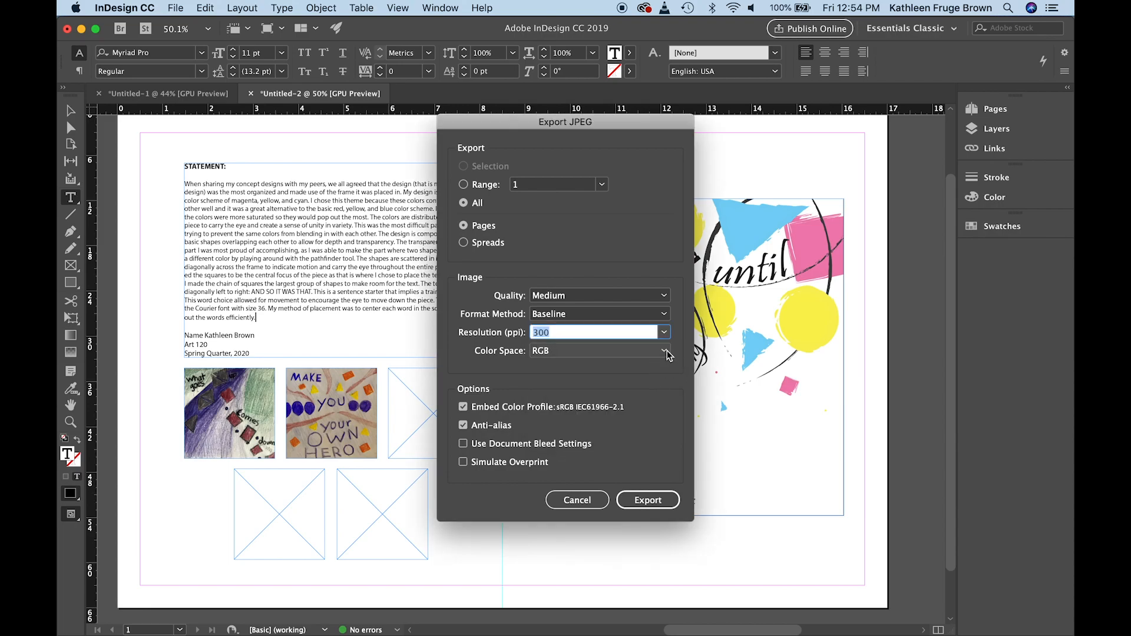
{"action": "left_click", "coordinate": [666, 296]}
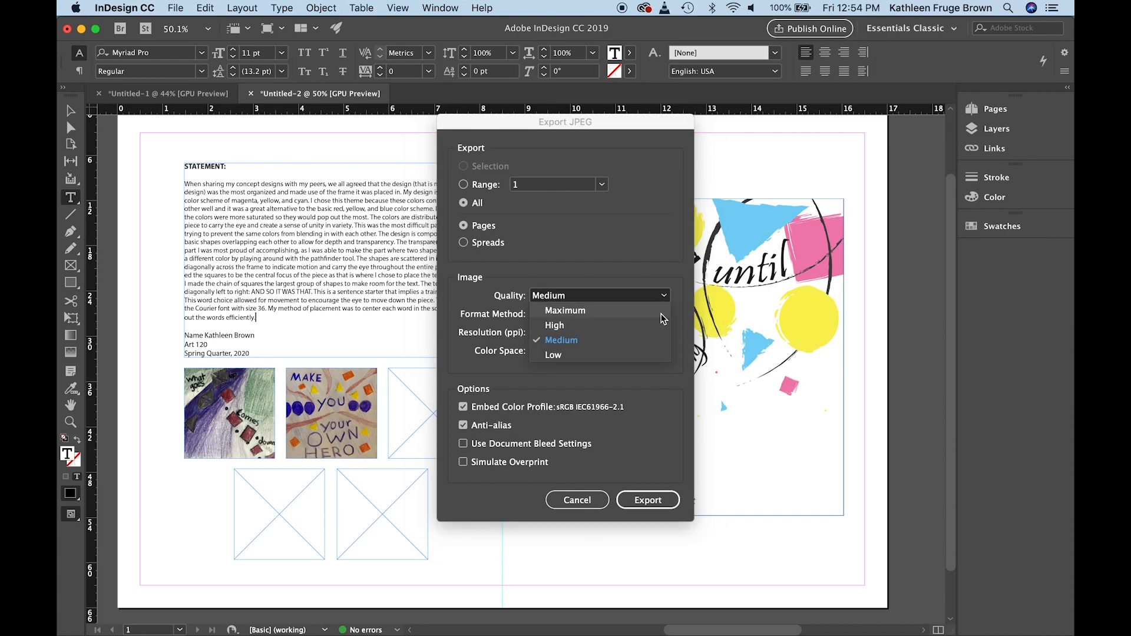
{"action": "left_click", "coordinate": [661, 311]}
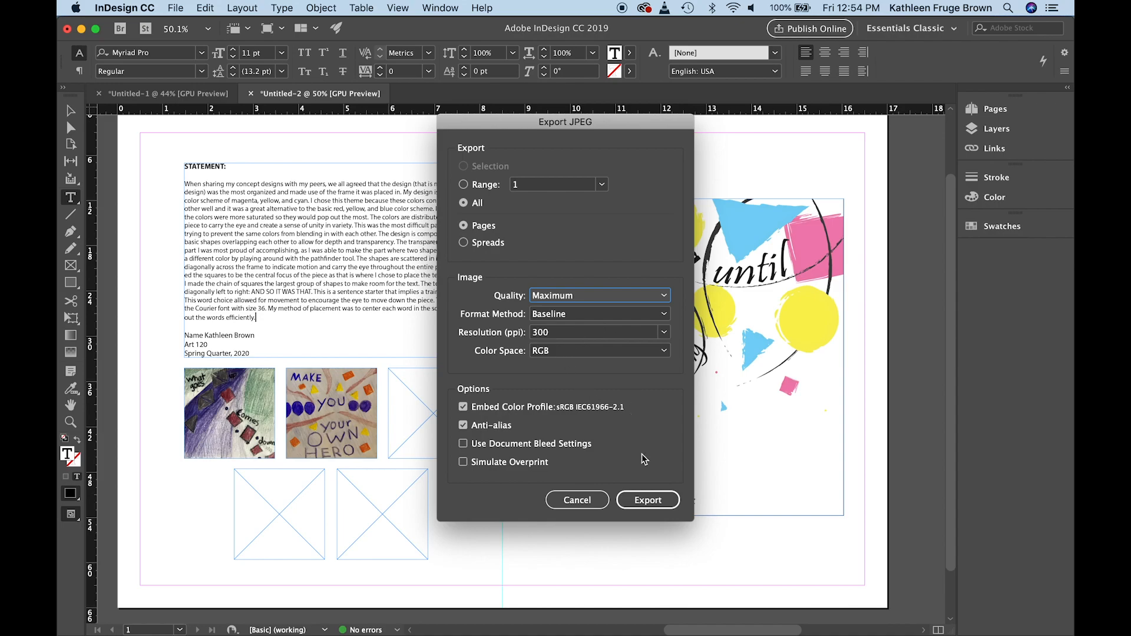
{"action": "left_click", "coordinate": [647, 501]}
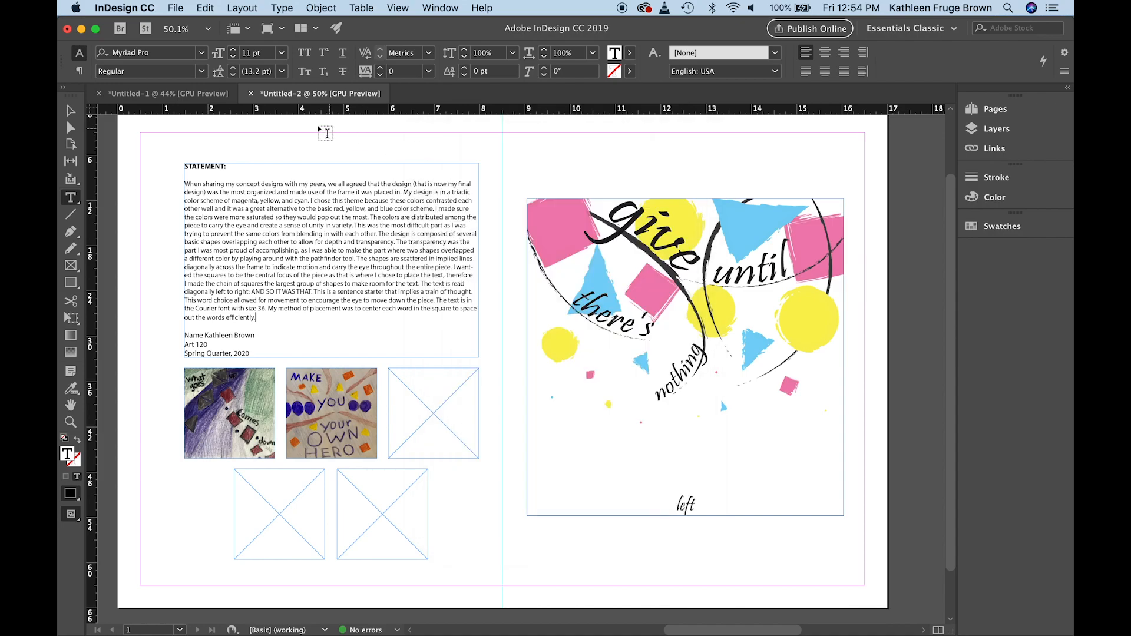
Save the document as Untitled-2 in InDesign CS4 or later (IDML) format in the A4 parts and pieces folder
{"action": "left_click", "coordinate": [176, 8]}
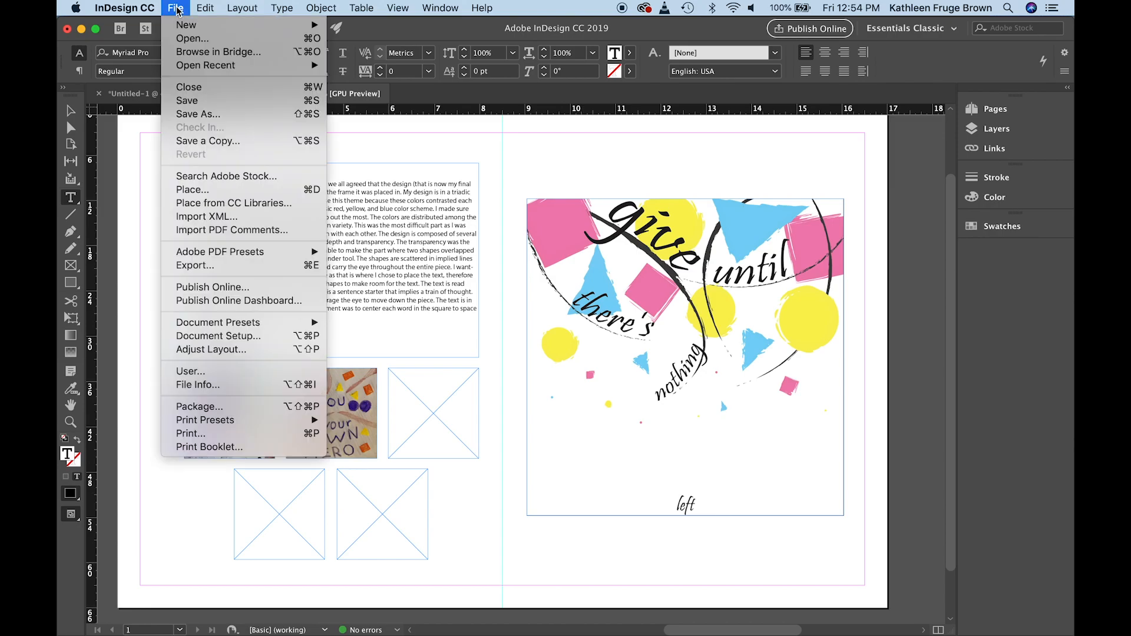
{"action": "left_click", "coordinate": [187, 114]}
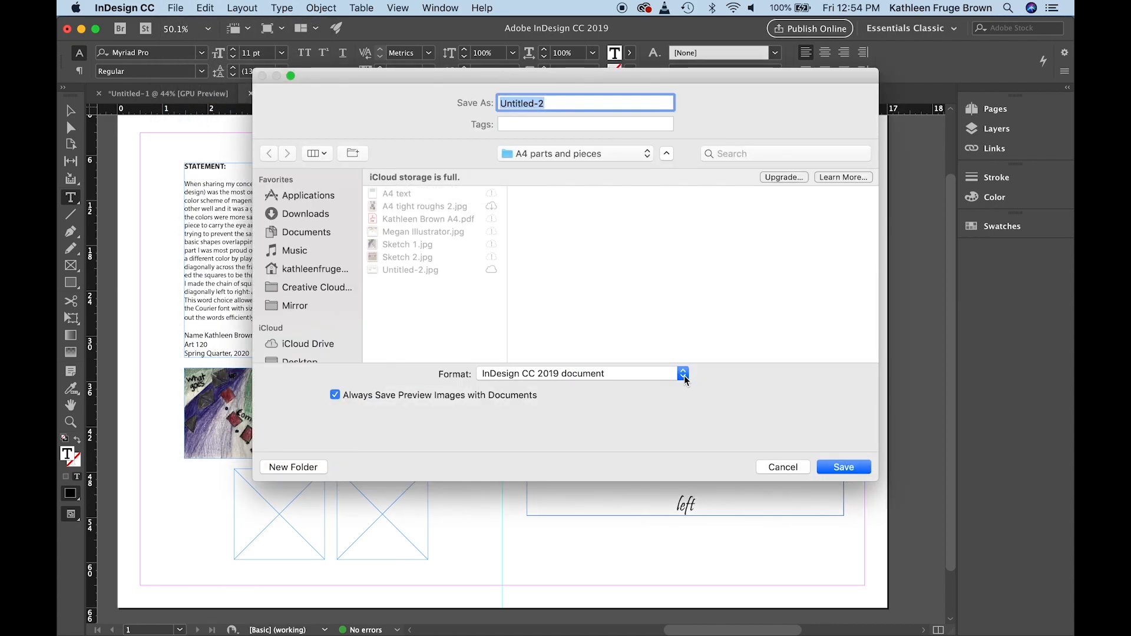
{"action": "left_click", "coordinate": [684, 376]}
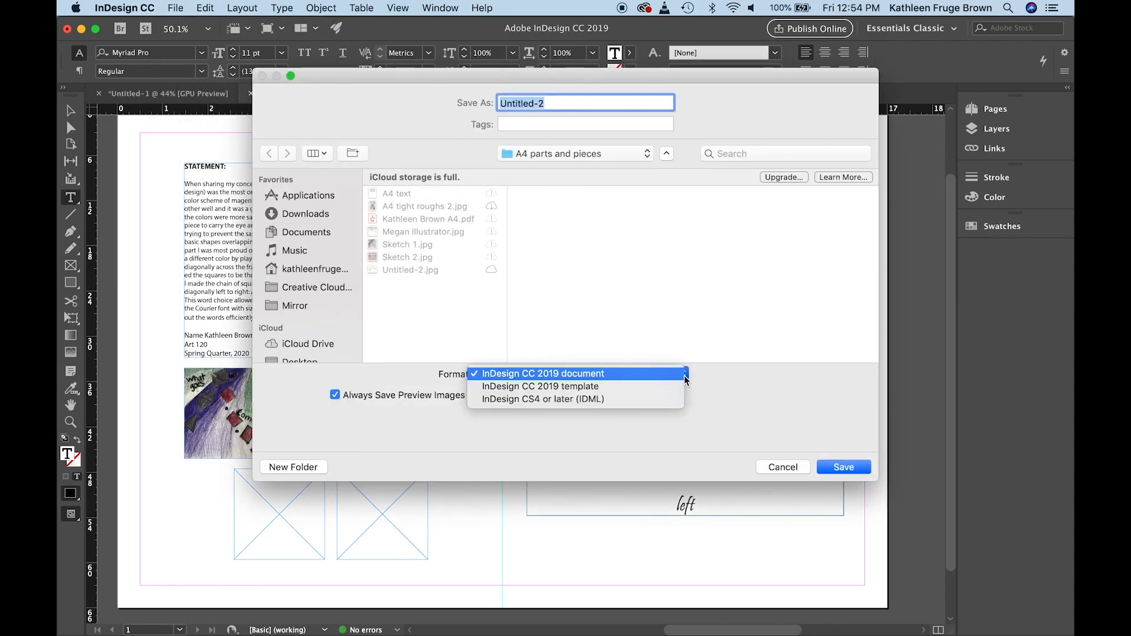
{"action": "left_click", "coordinate": [633, 402]}
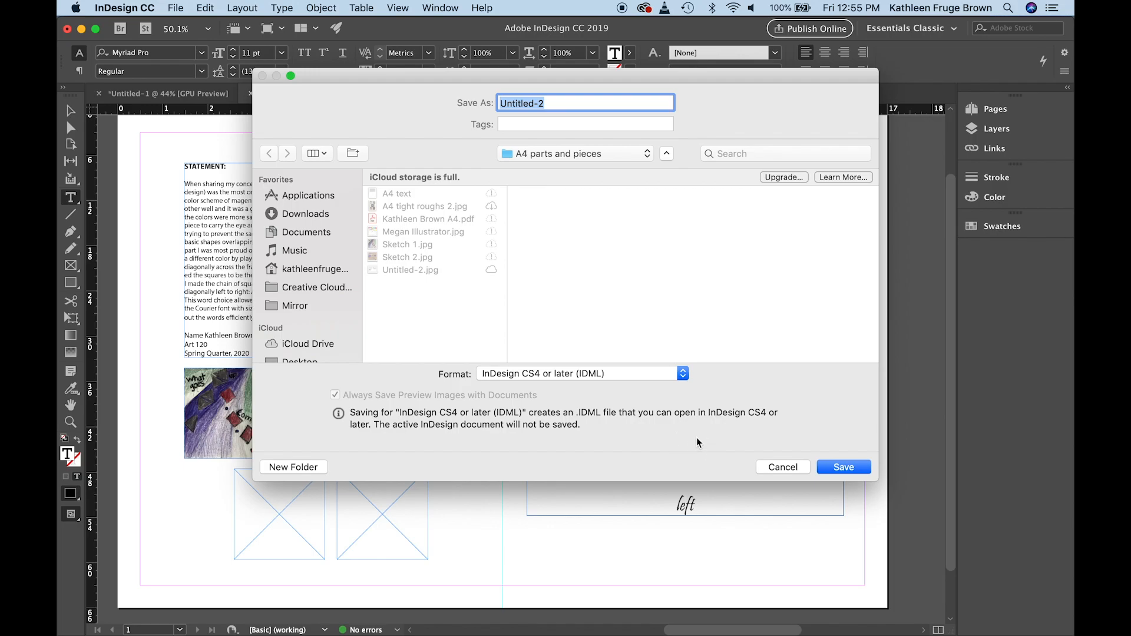
{"action": "left_click", "coordinate": [832, 467]}
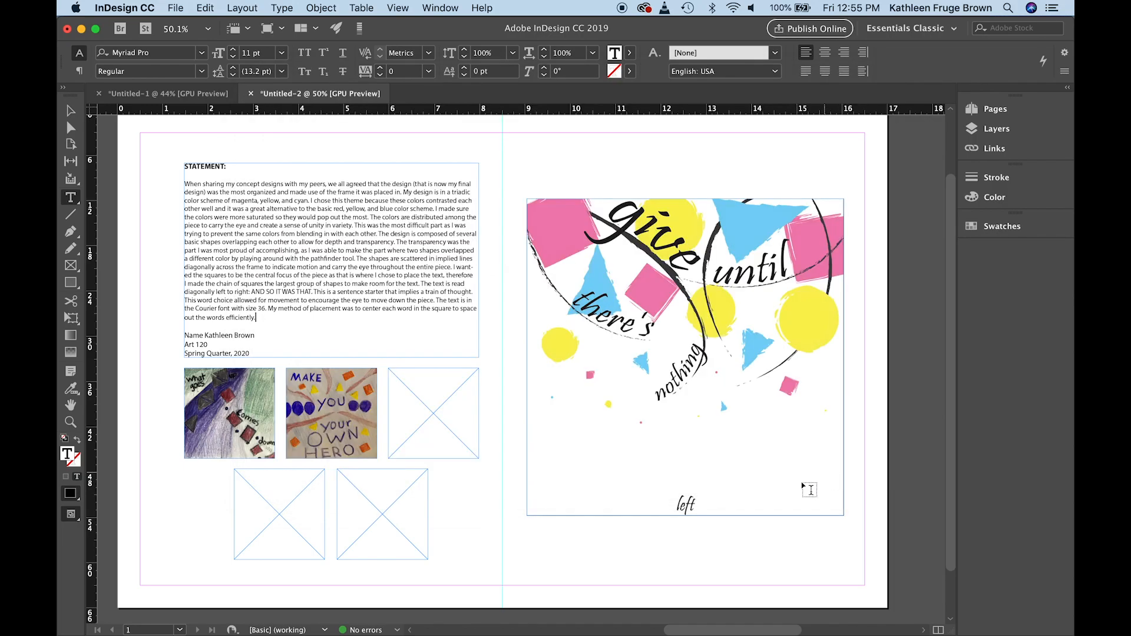